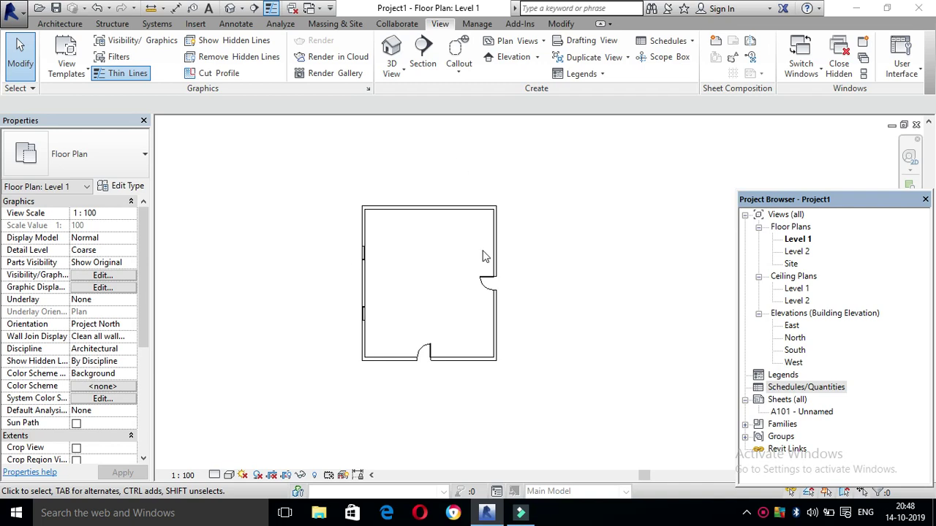
# Drag the room's right wall rightward in the Level 1 plan to widen the room
pyautogui.scroll(2, 395, 270)
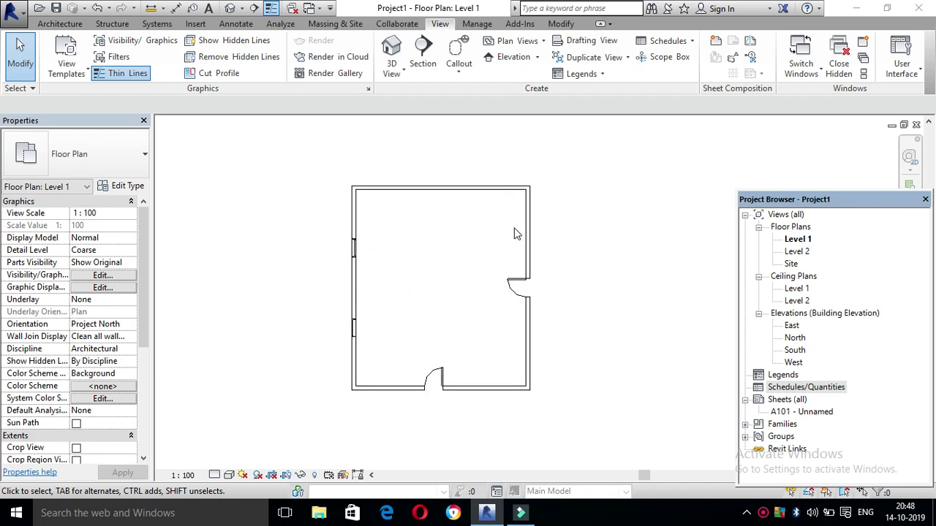
pyautogui.moveTo(528, 233); pyautogui.dragTo(567, 237)
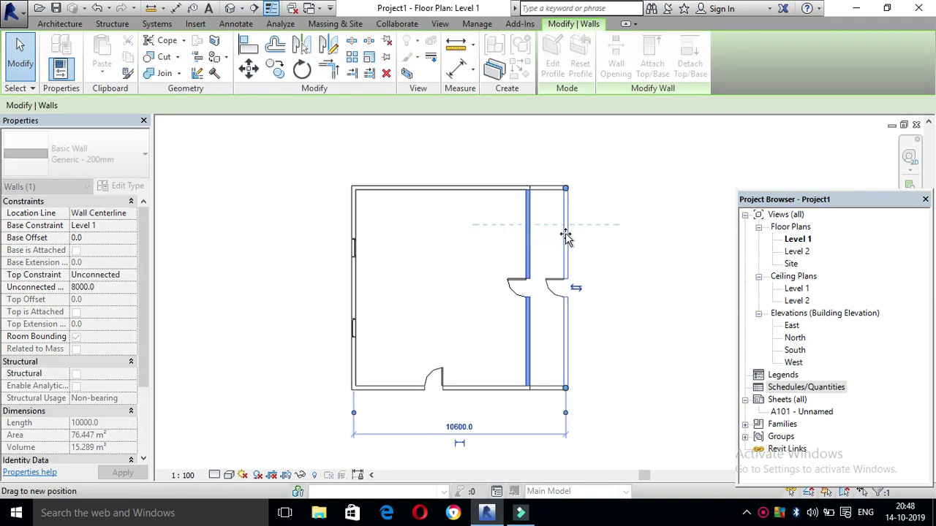
pyautogui.click(658, 197)
pyautogui.scroll(-1, 282, 285)
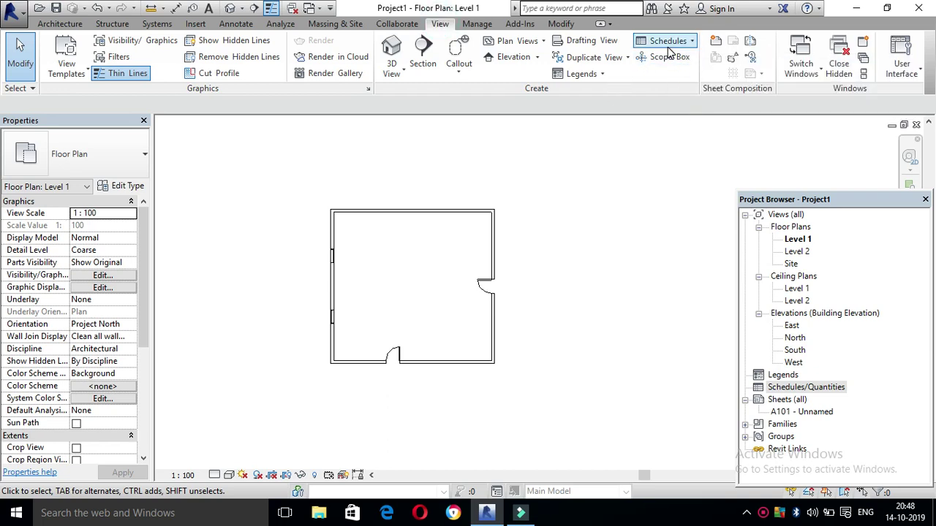
# Start a new Schedule/Quantities, keeping the Architecture discipline filter
pyautogui.click(673, 42)
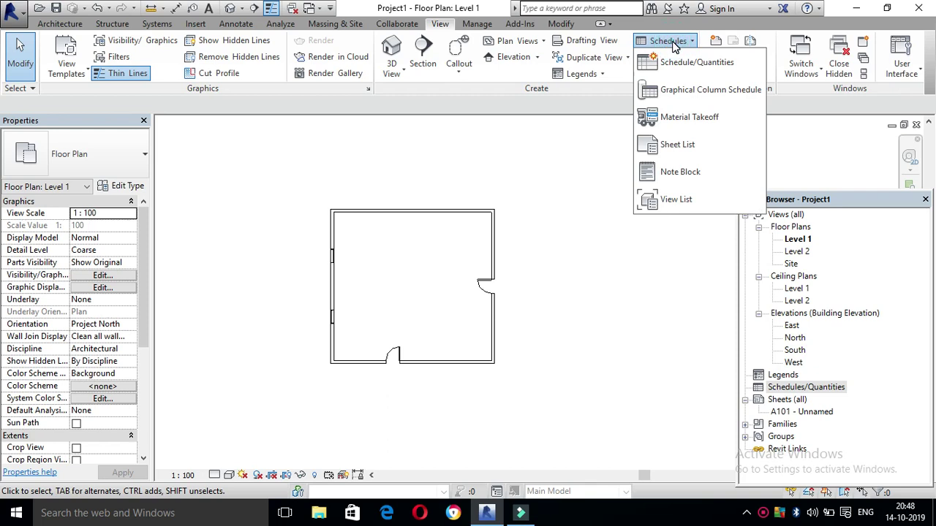
pyautogui.click(707, 66)
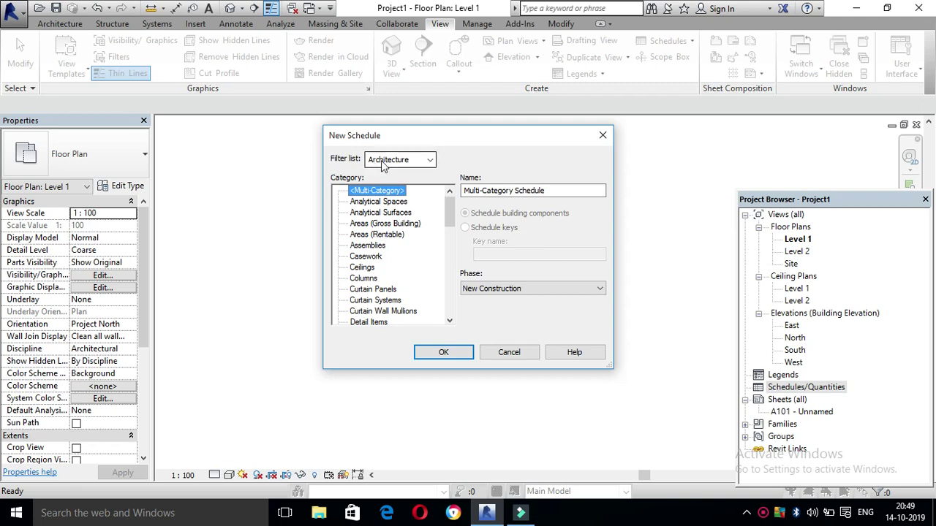
pyautogui.click(386, 161)
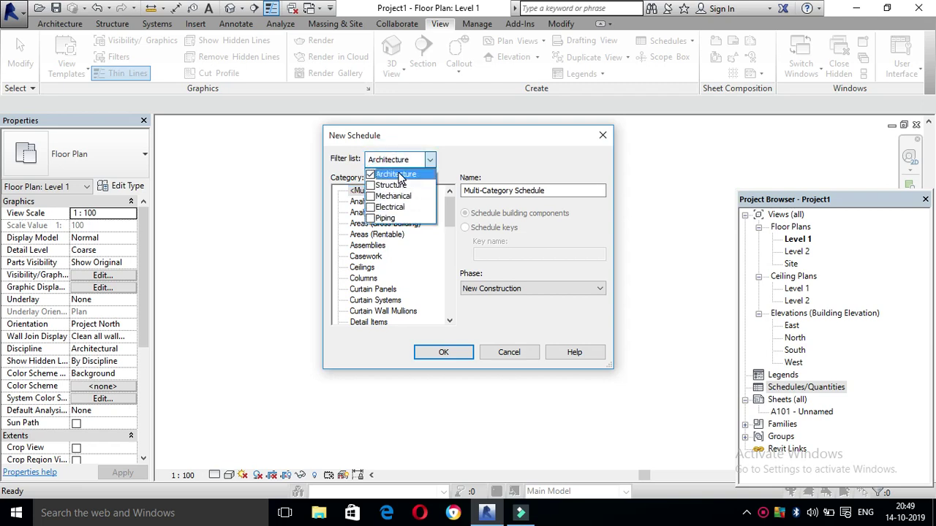
pyautogui.click(465, 152)
# Choose Walls as the schedule category, named 'Wall Schedule'
pyautogui.scroll(-1, 379, 267)
pyautogui.scroll(-1, 379, 271)
pyautogui.scroll(-1, 380, 271)
pyautogui.scroll(-1, 379, 270)
pyautogui.scroll(-1, 380, 270)
pyautogui.scroll(-1, 379, 270)
pyautogui.scroll(-1, 380, 272)
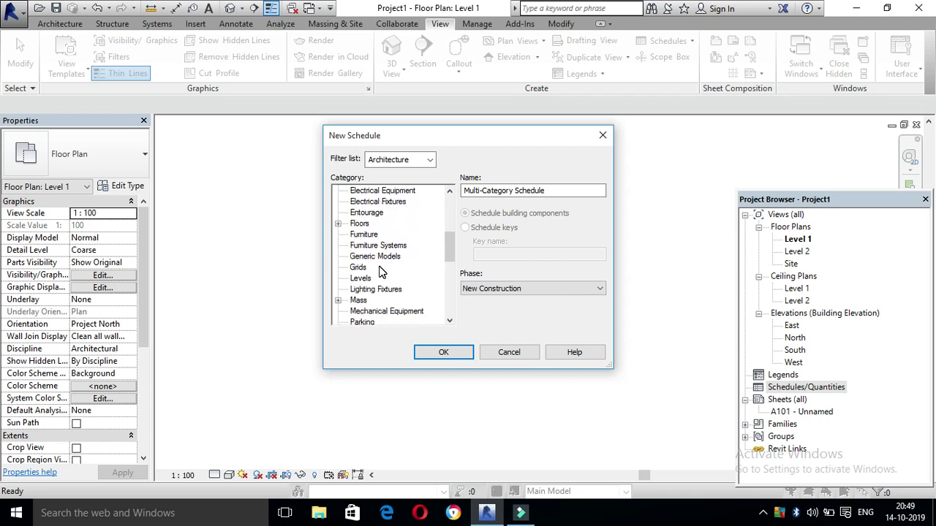
pyautogui.scroll(-1, 379, 272)
pyautogui.scroll(-1, 380, 271)
pyautogui.scroll(-1, 379, 272)
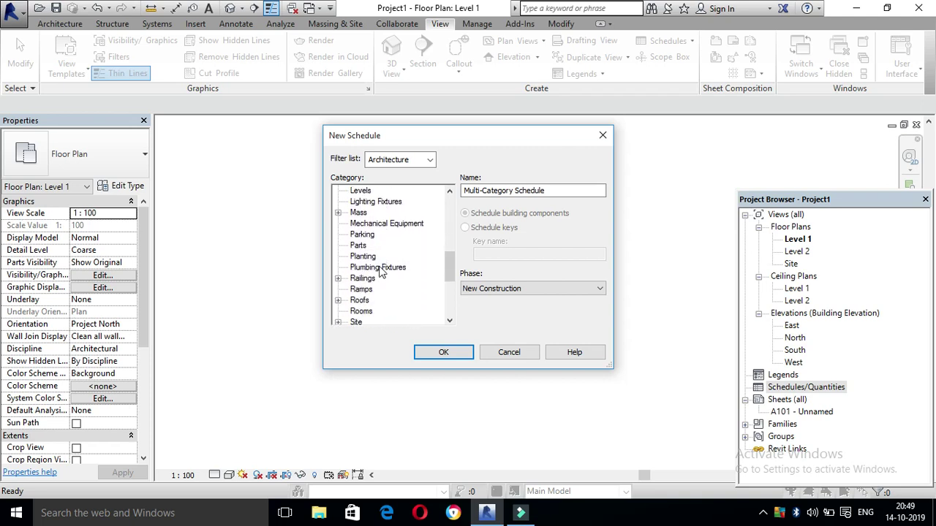
pyautogui.scroll(-1, 361, 313)
pyautogui.scroll(-2, 364, 314)
pyautogui.scroll(-2, 364, 315)
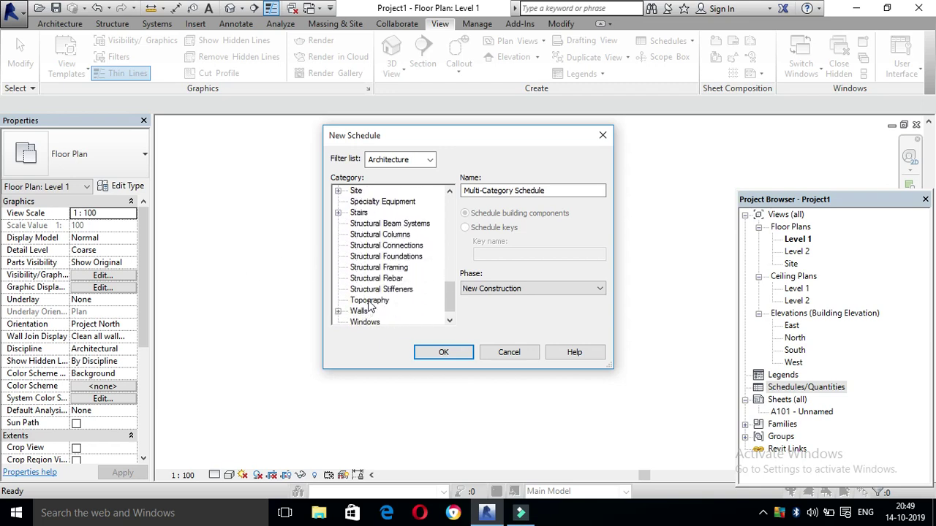
pyautogui.scroll(-1, 369, 305)
pyautogui.click(358, 302)
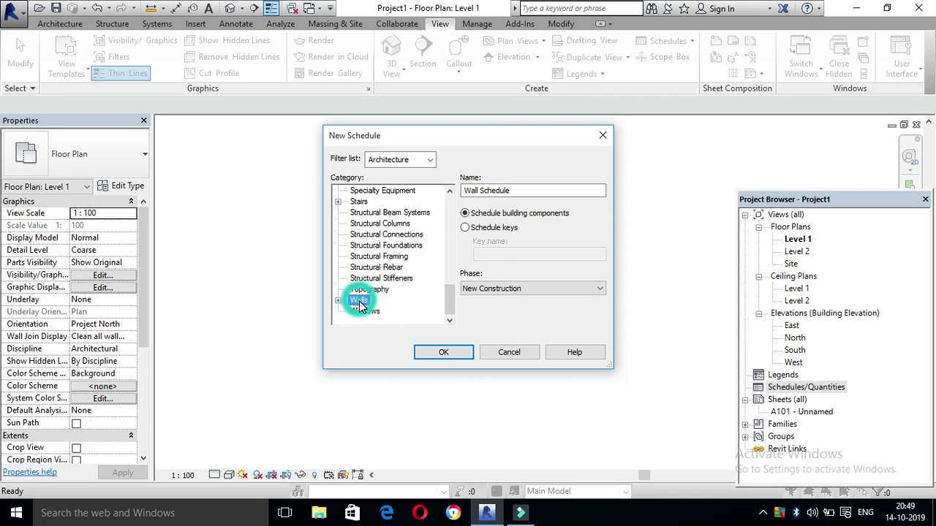
pyautogui.click(526, 190)
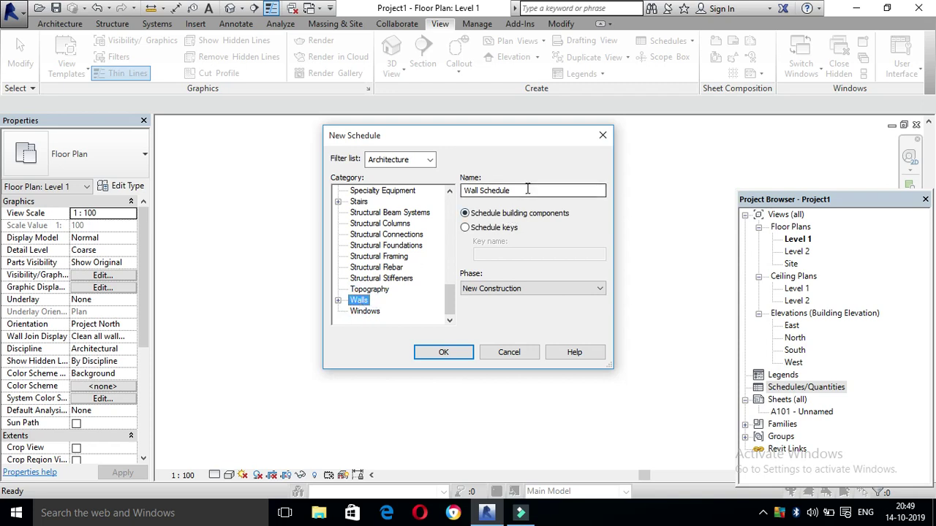
# Create the Wall Schedule and add Area and Count as scheduled fields
pyautogui.click(443, 353)
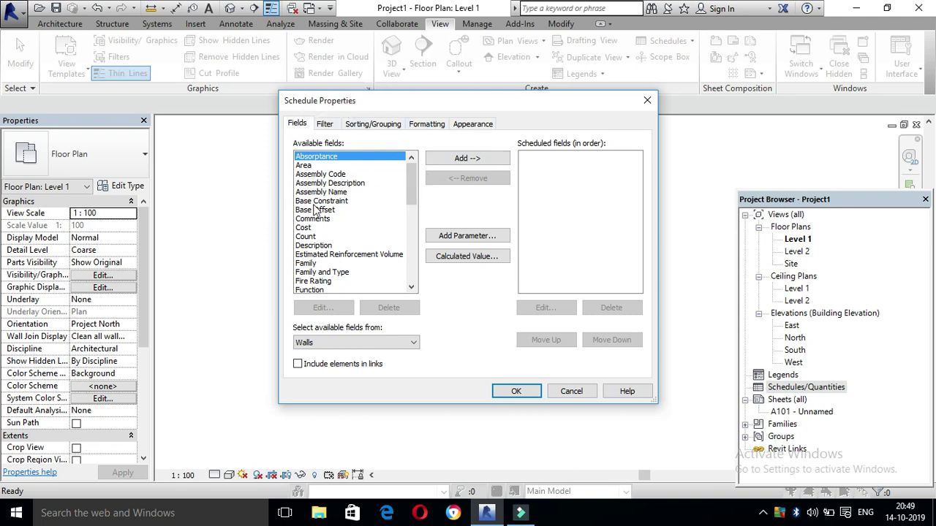
pyautogui.click(304, 168)
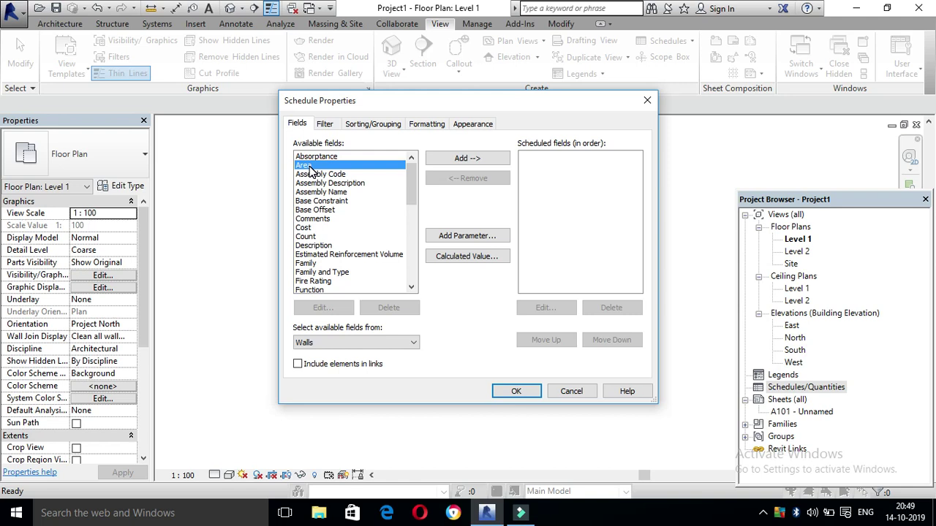
pyautogui.click(453, 158)
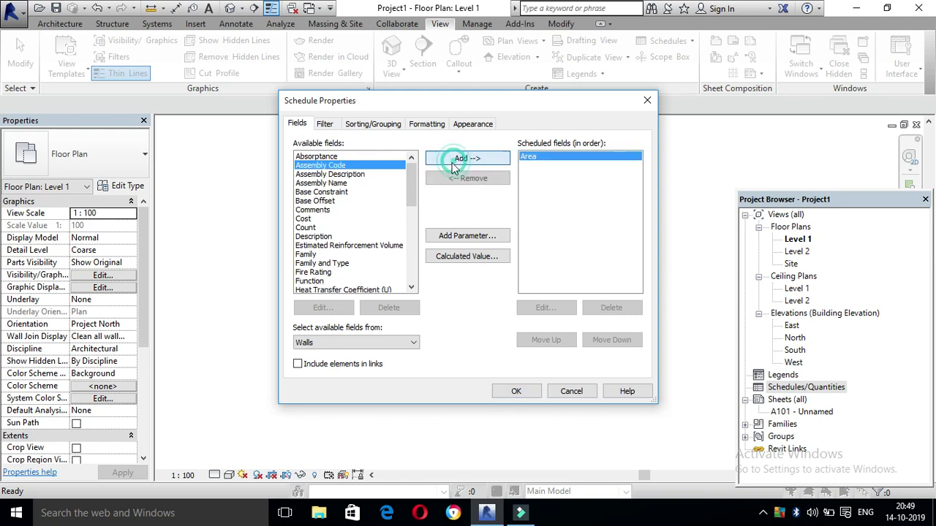
pyautogui.click(304, 228)
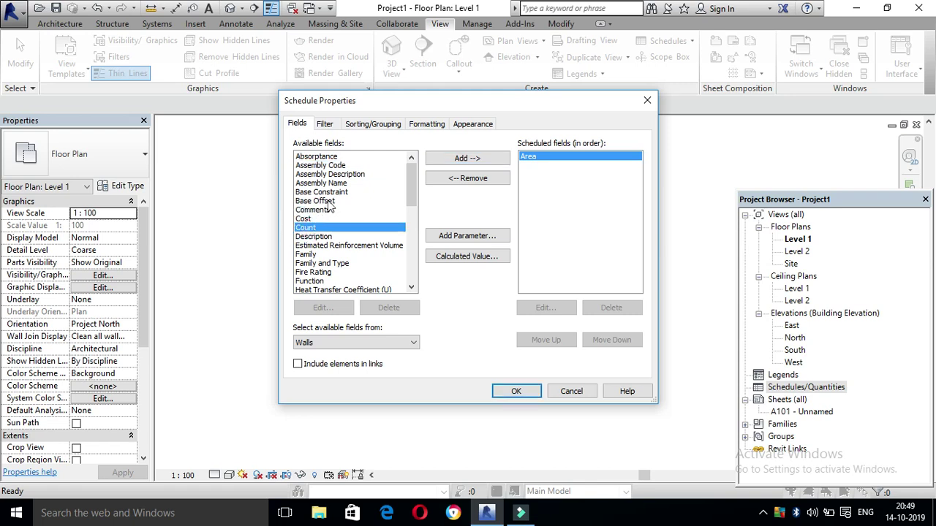
pyautogui.click(453, 159)
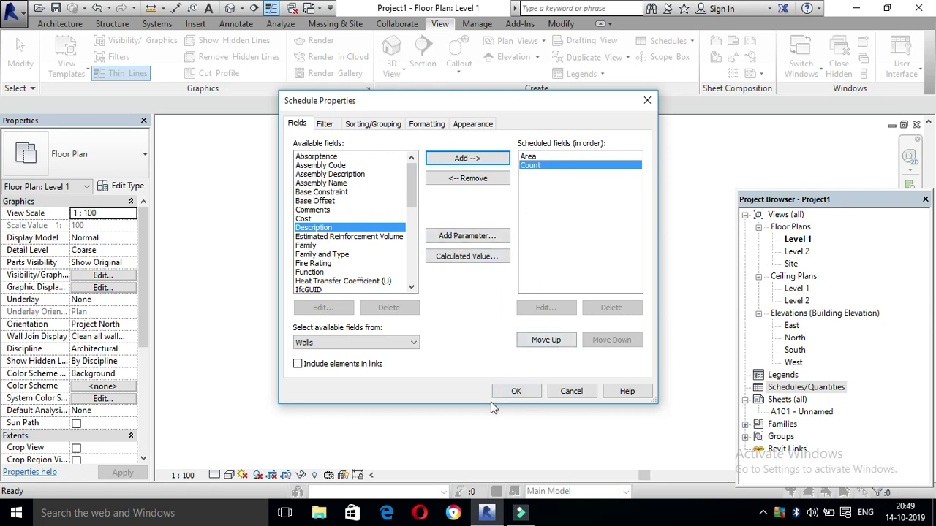
pyautogui.click(327, 123)
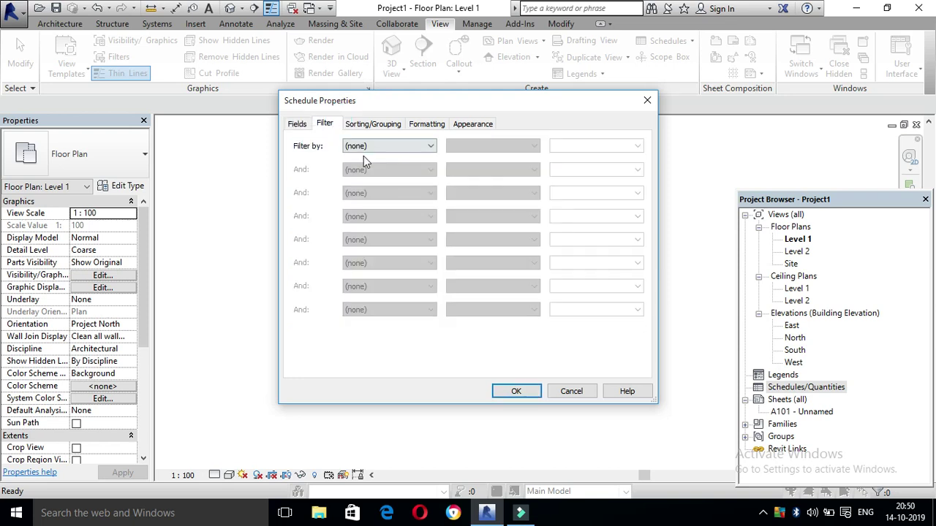
# Filter the schedule by Area with the condition 'is greater than or equal to'
pyautogui.click(358, 146)
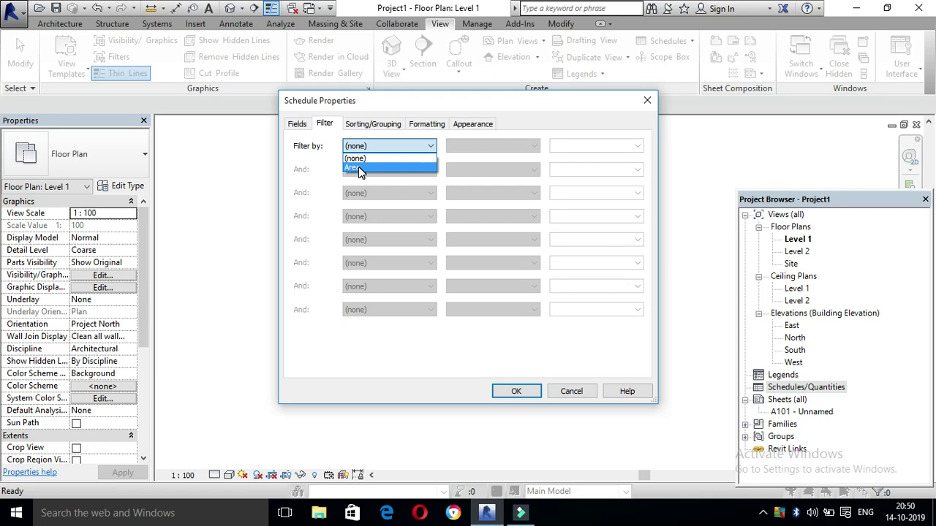
pyautogui.click(358, 168)
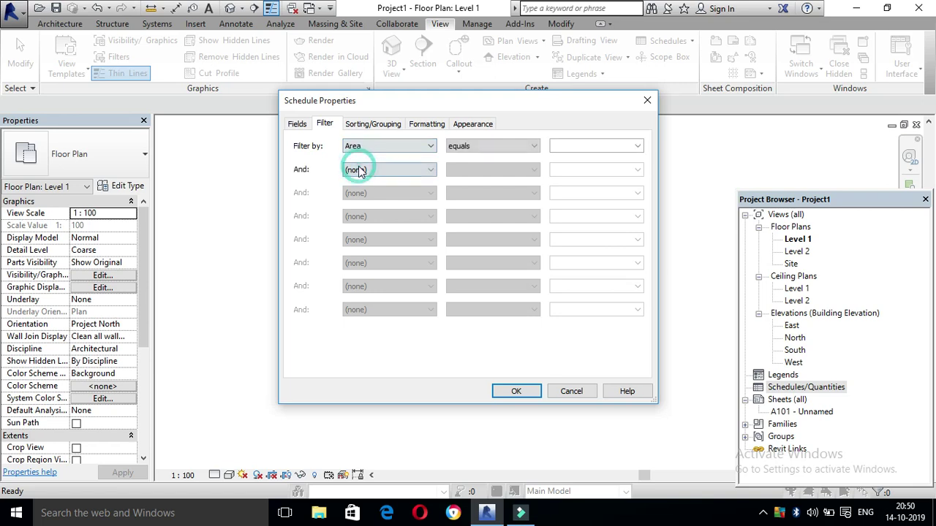
pyautogui.click(460, 149)
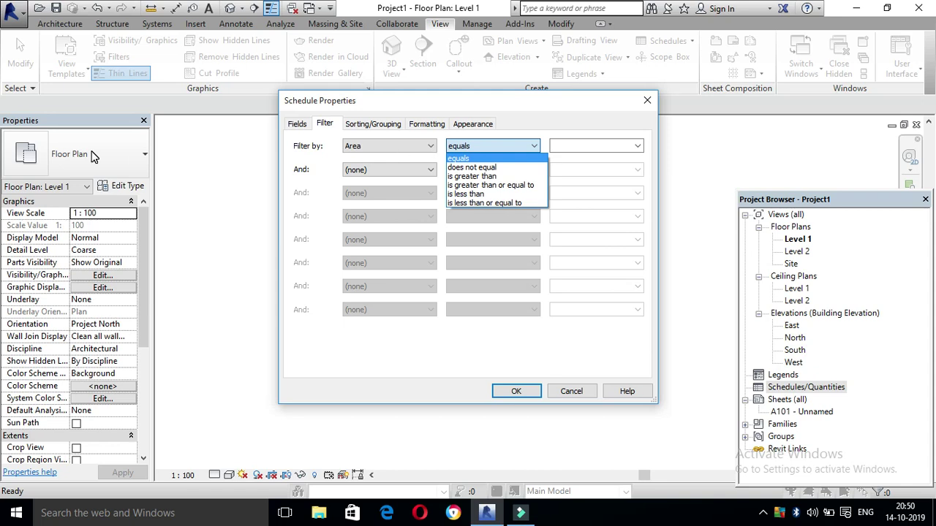
pyautogui.click(490, 168)
pyautogui.click(491, 146)
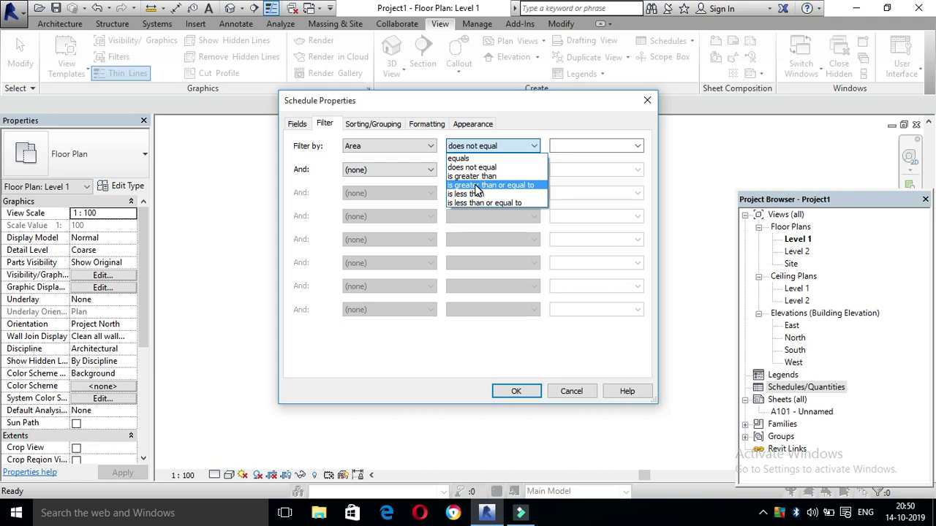
pyautogui.click(475, 188)
# Set the Area filter threshold to 76 m²
pyautogui.click(572, 147)
pyautogui.click(638, 145)
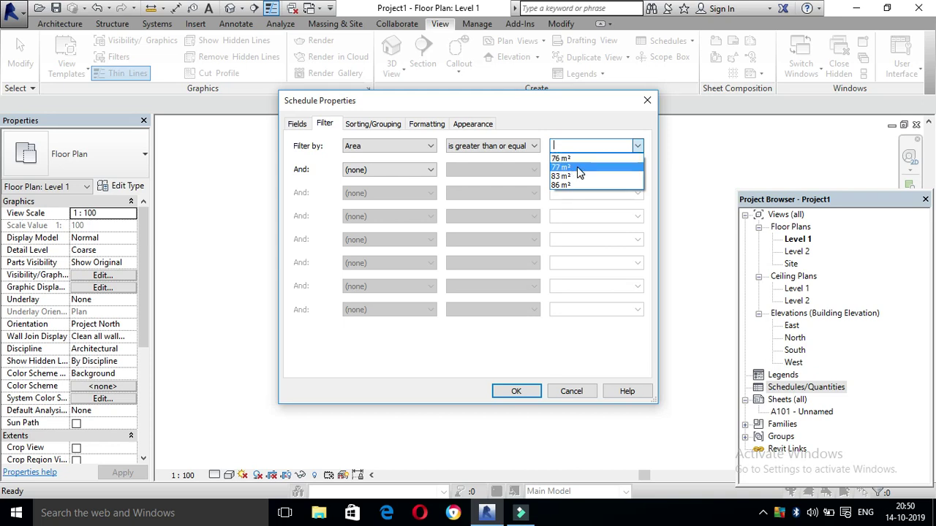
pyautogui.click(578, 169)
pyautogui.click(638, 146)
pyautogui.click(583, 150)
pyautogui.click(638, 145)
pyautogui.click(570, 160)
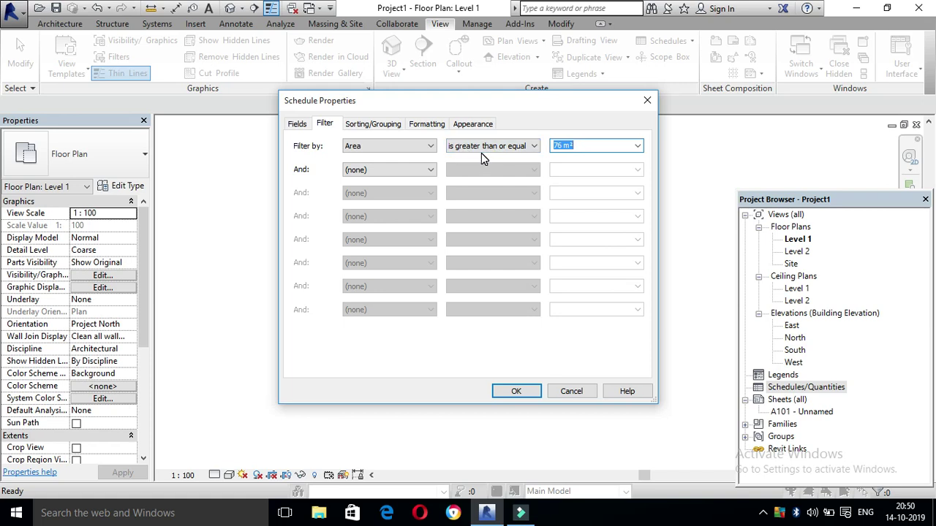
pyautogui.click(380, 127)
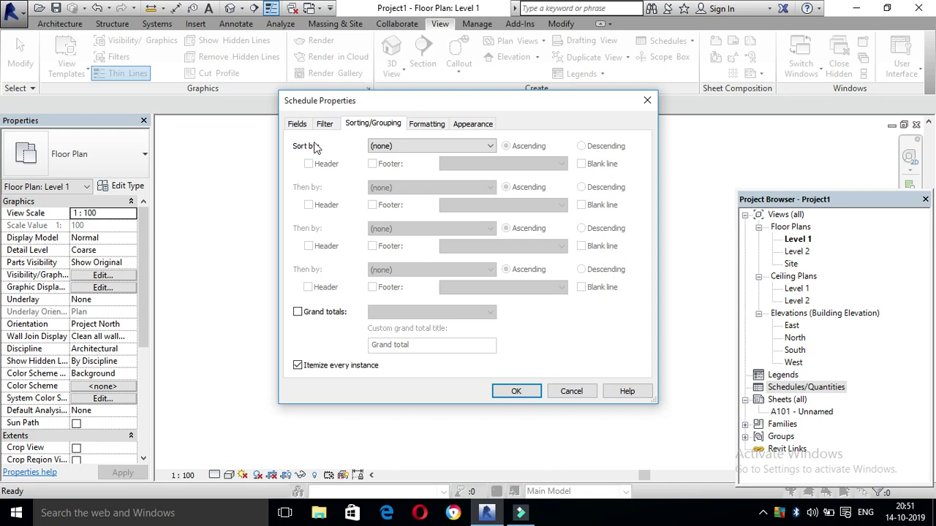
# Sort the schedule by Area and enable Calculate totals for Area and Count
pyautogui.click(383, 146)
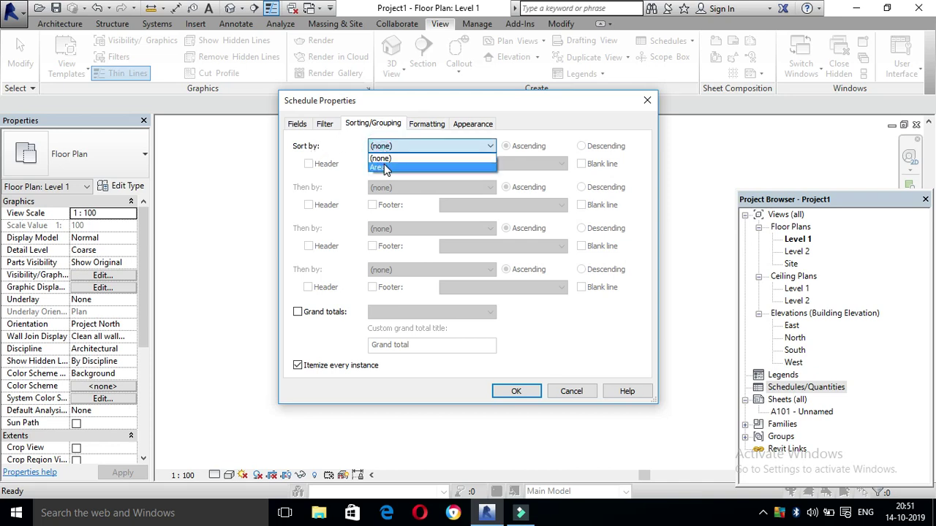
pyautogui.click(383, 167)
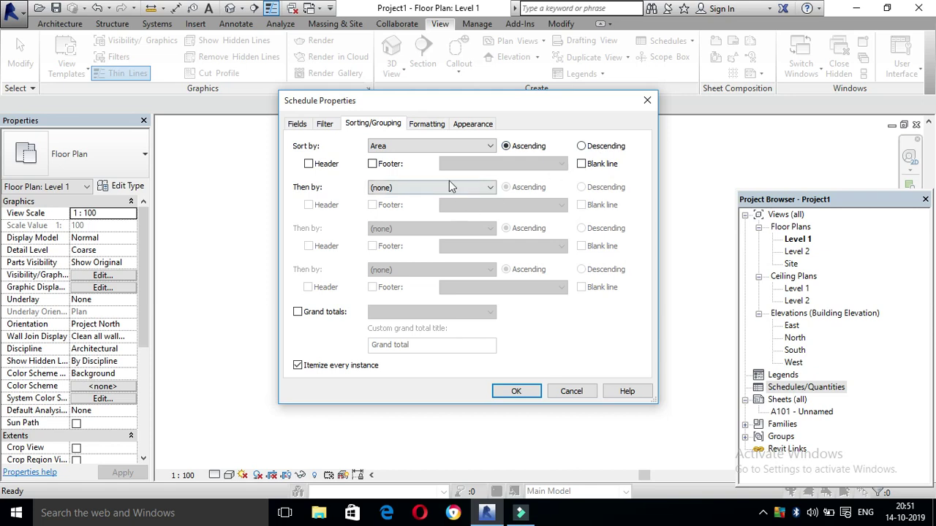
pyautogui.click(431, 125)
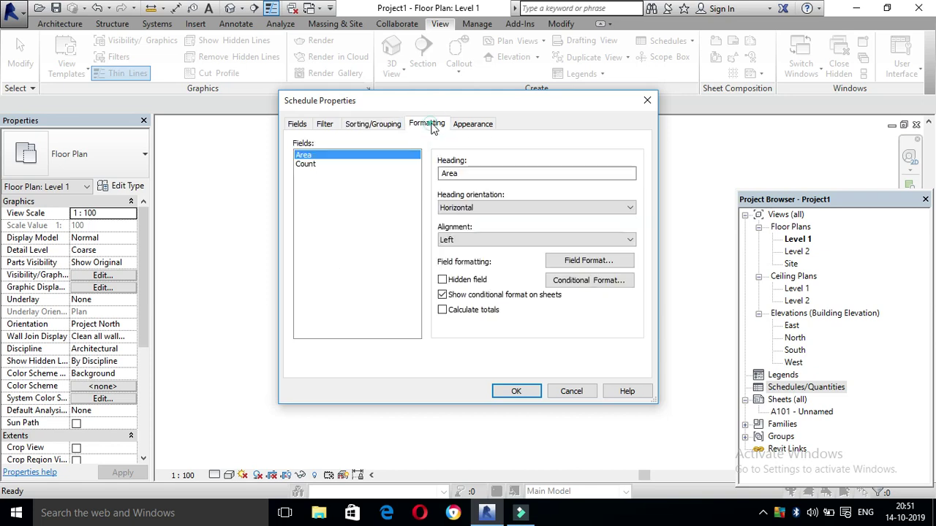
pyautogui.click(321, 166)
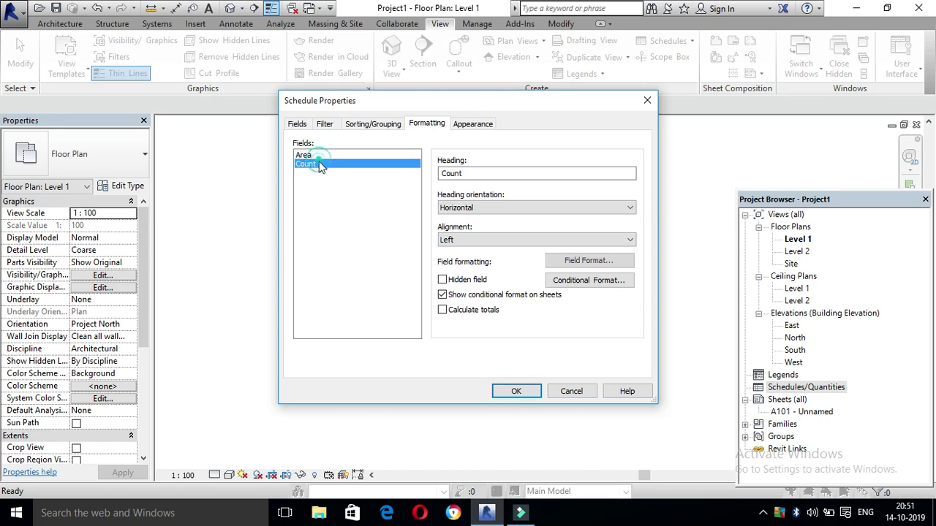
pyautogui.click(304, 155)
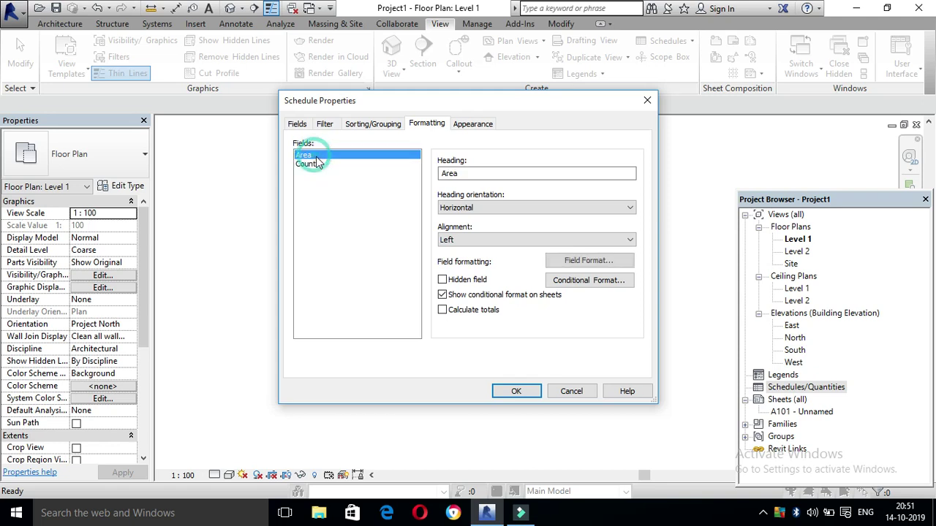
pyautogui.click(461, 318)
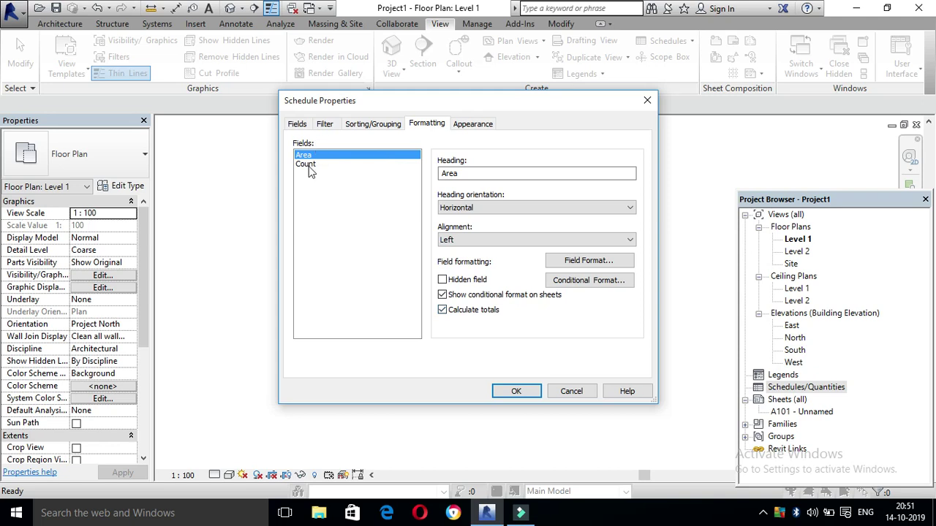
pyautogui.click(307, 165)
pyautogui.click(450, 312)
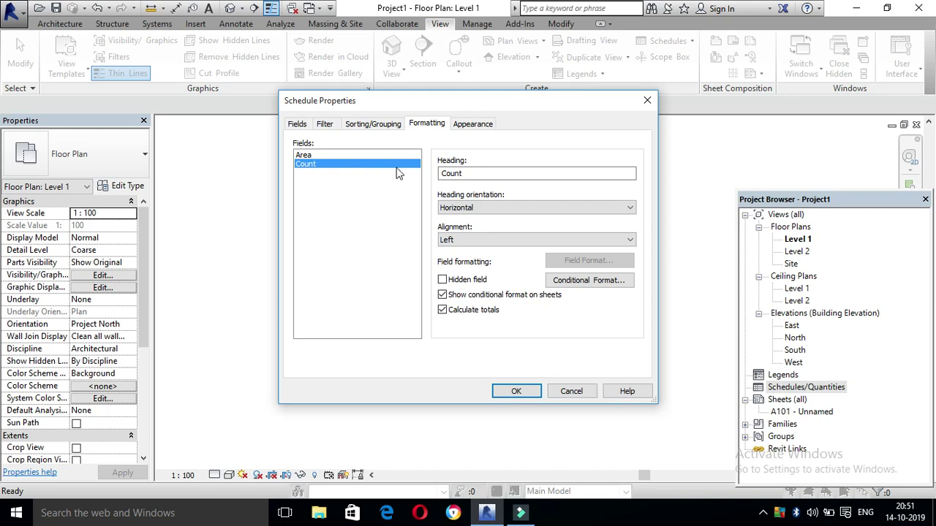
pyautogui.click(459, 124)
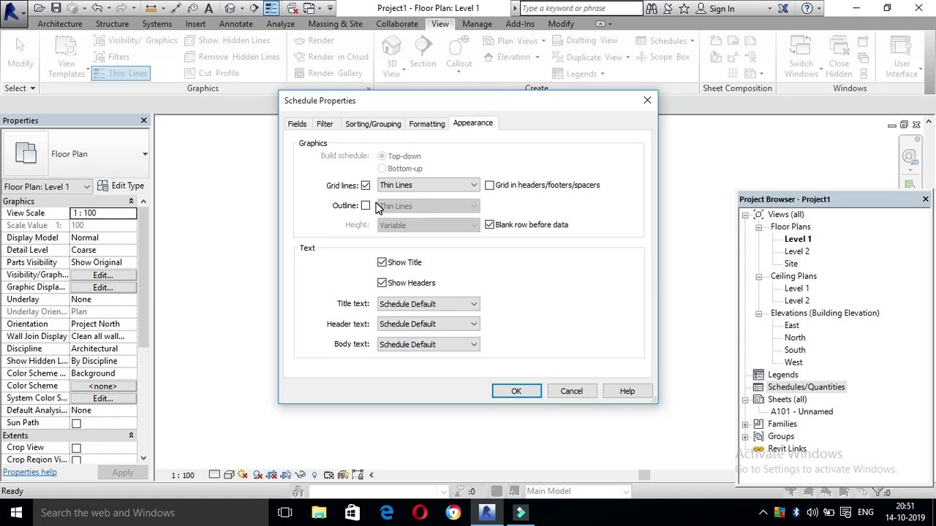
# Keep header text at Schedule Default and confirm to show the four walls (76, 77, 83, 86 m²)
pyautogui.click(479, 323)
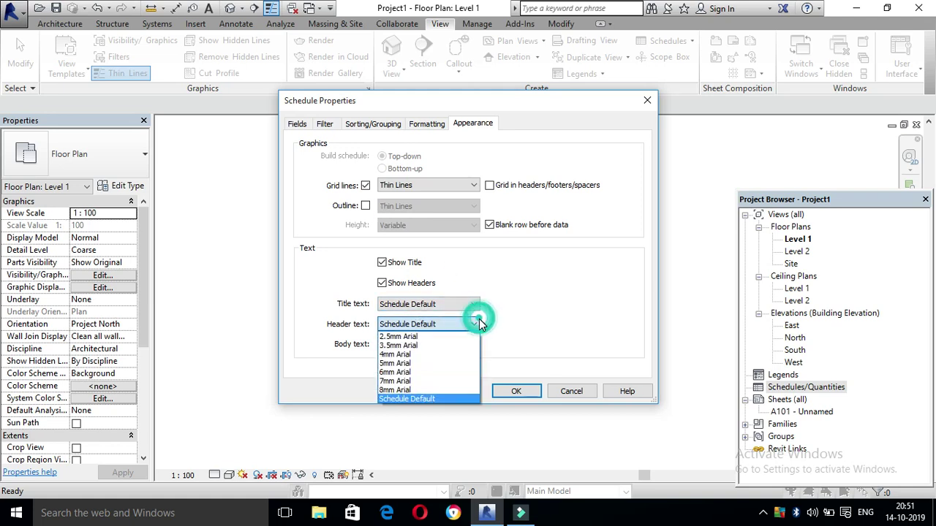
pyautogui.click(562, 276)
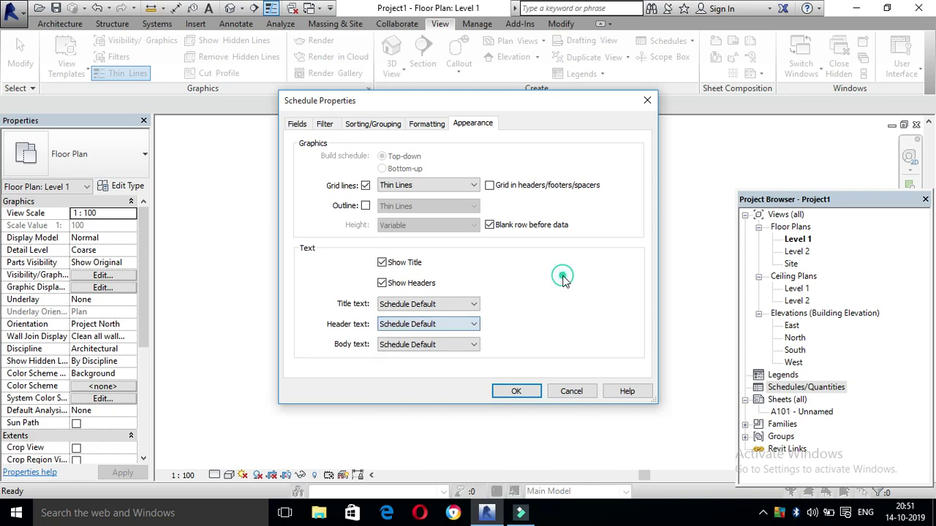
pyautogui.click(517, 392)
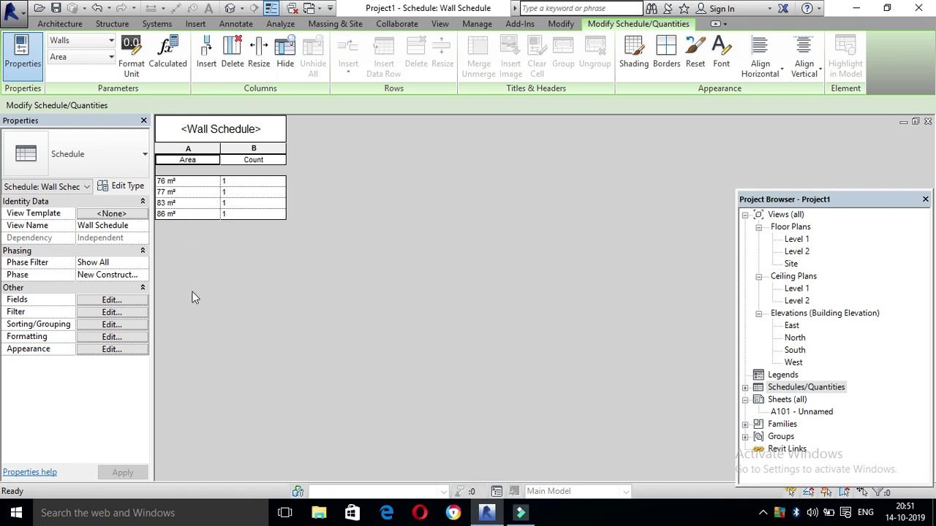
# Add a grand totals row (322 m², 4 walls) to the Wall Schedule, then return to Level 1
pyautogui.click(106, 300)
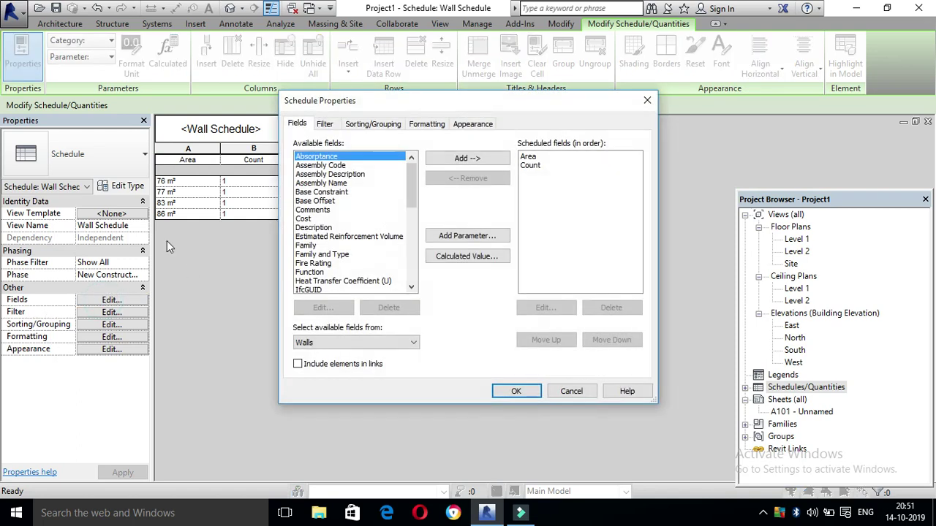
pyautogui.click(373, 124)
pyautogui.click(327, 123)
pyautogui.click(358, 128)
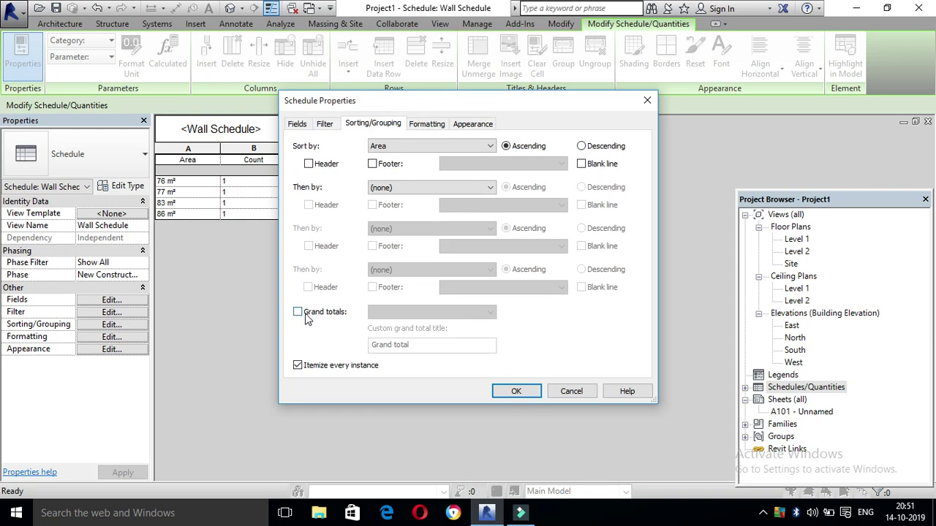
pyautogui.click(305, 315)
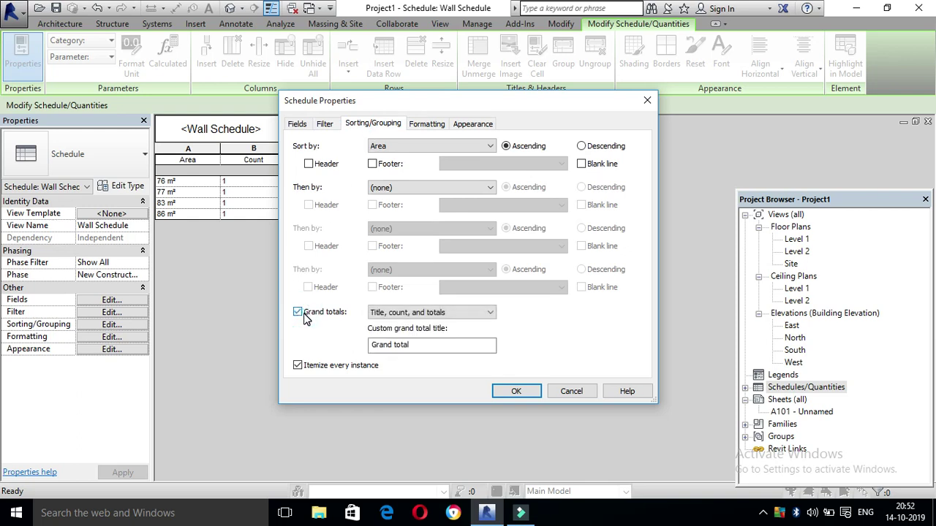
pyautogui.click(516, 391)
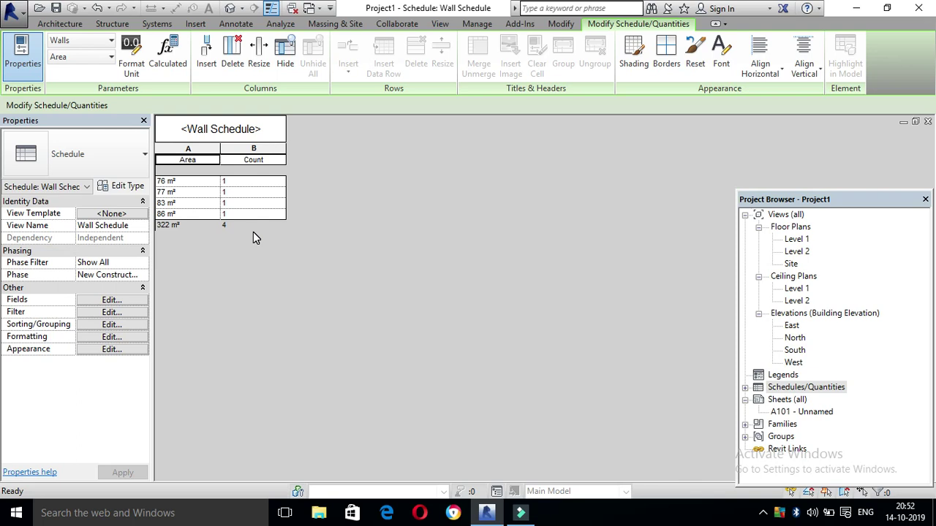
pyautogui.doubleClick(800, 240)
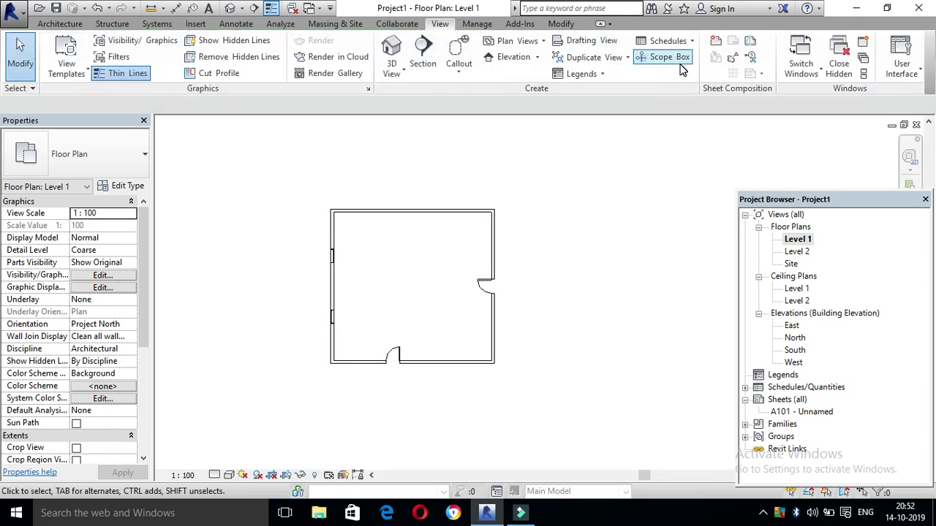
# Create new sheet A102 with the A0 metric title block
pyautogui.click(715, 42)
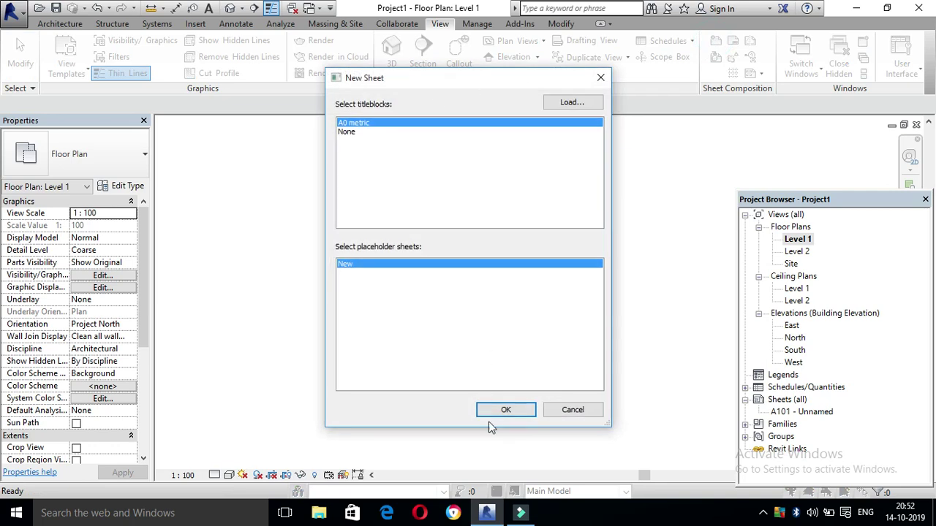
pyautogui.click(506, 410)
pyautogui.scroll(-2, 428, 253)
pyautogui.scroll(1, 596, 284)
pyautogui.scroll(1, 596, 284)
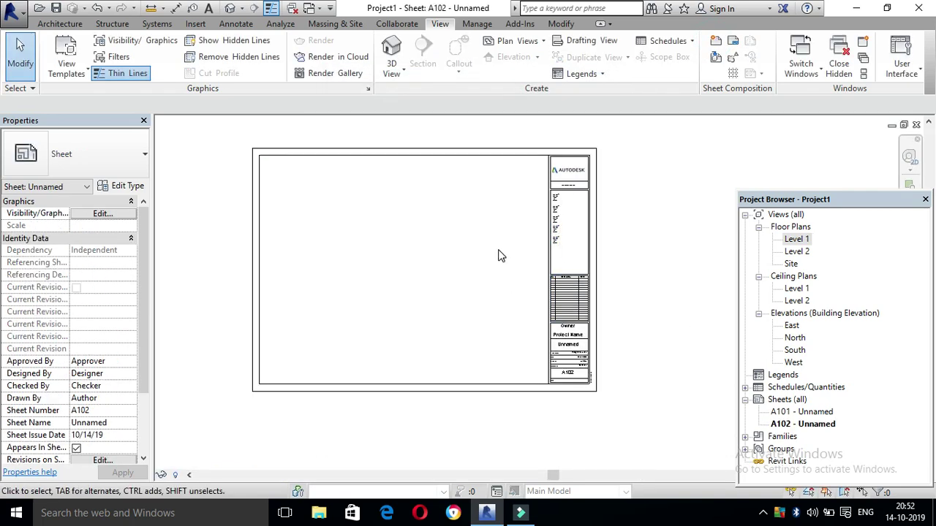
# Place the Wall Schedule at the upper left of sheet A102, then return to Level 1
pyautogui.doubleClick(804, 388)
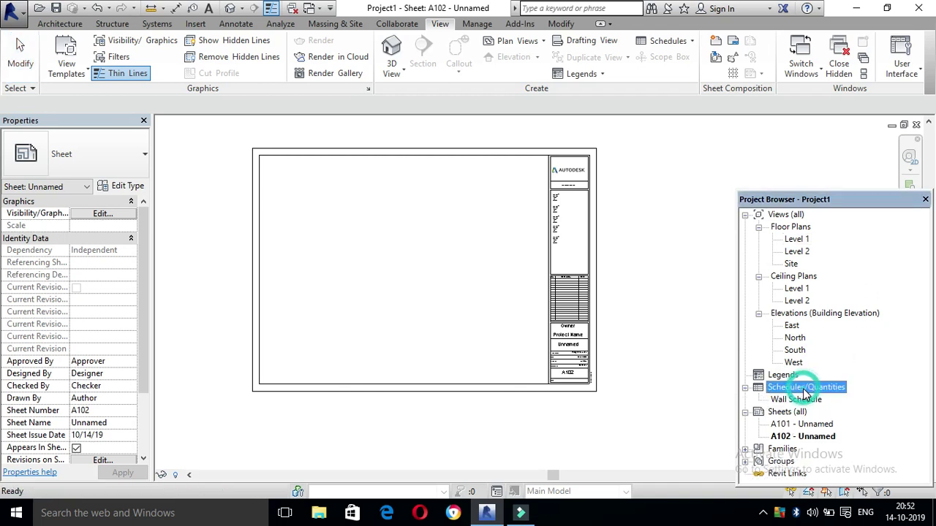
pyautogui.click(792, 400)
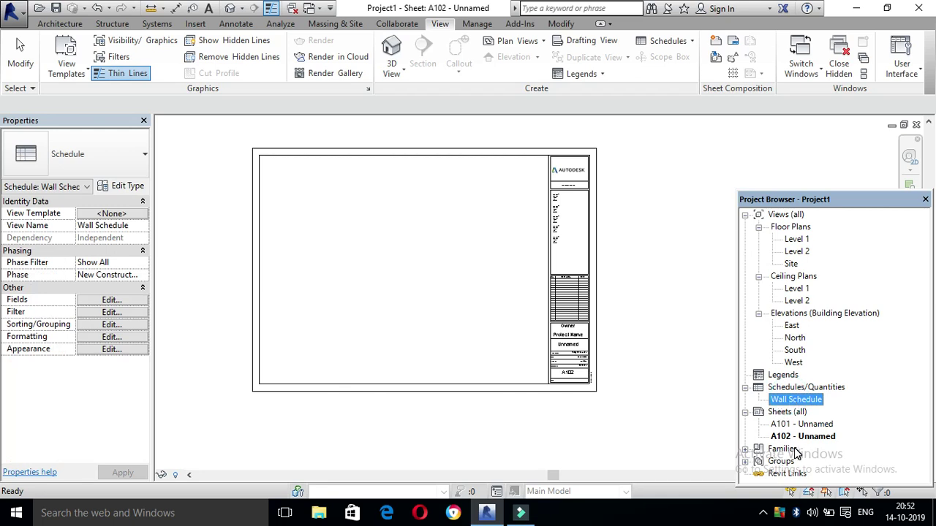
pyautogui.click(798, 403)
pyautogui.click(318, 216)
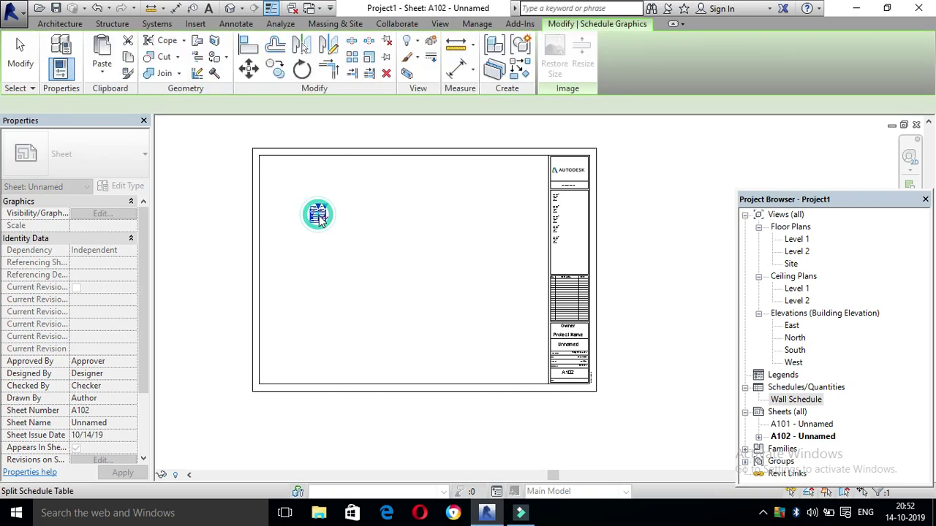
pyautogui.scroll(2, 314, 208)
pyautogui.scroll(3, 309, 202)
pyautogui.scroll(4, 309, 203)
pyautogui.click(421, 215)
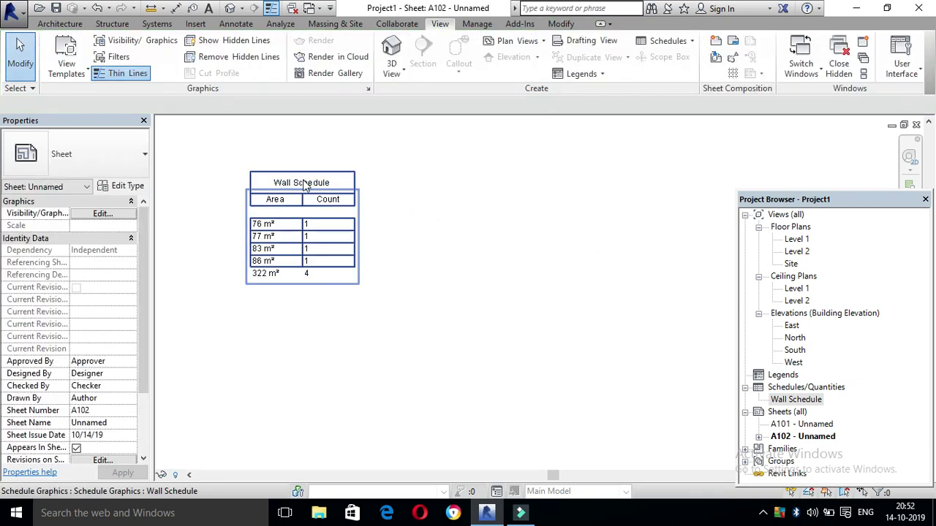
pyautogui.scroll(2, 304, 185)
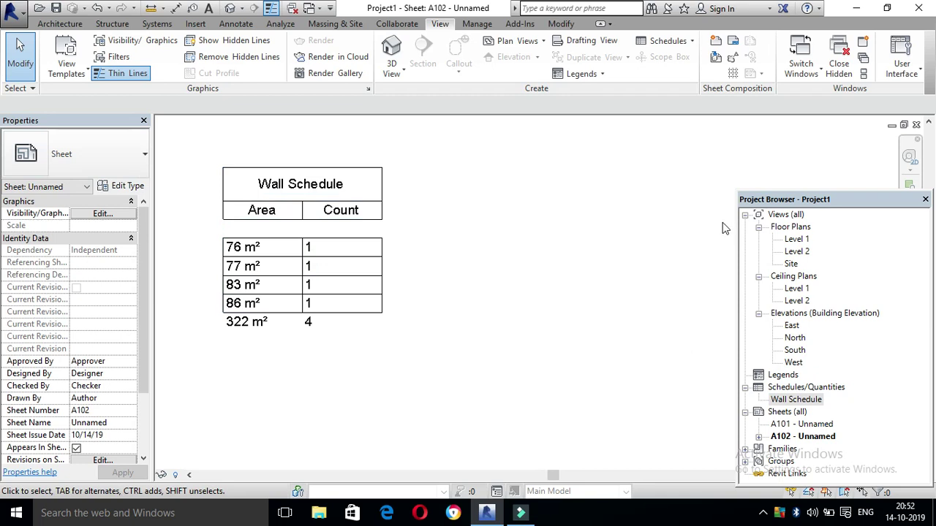
pyautogui.doubleClick(796, 239)
# Drag the right wall inward to narrow the room and check the updated Wall Schedule
pyautogui.scroll(2, 483, 249)
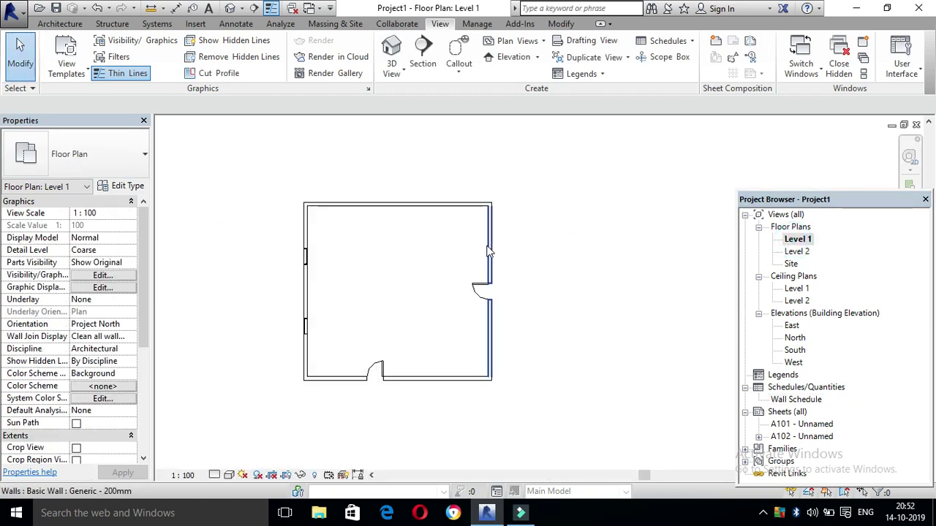
pyautogui.click(489, 242)
pyautogui.moveTo(488, 241); pyautogui.dragTo(455, 241)
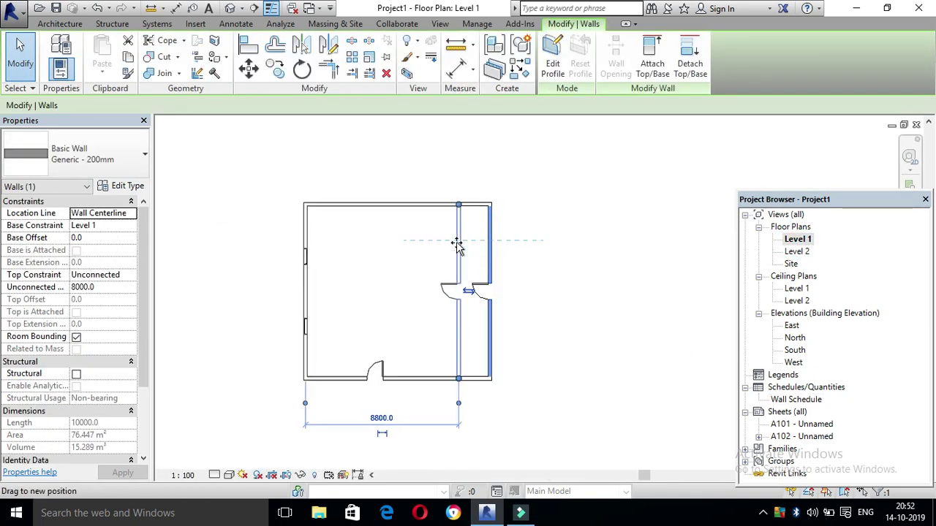
pyautogui.click(537, 241)
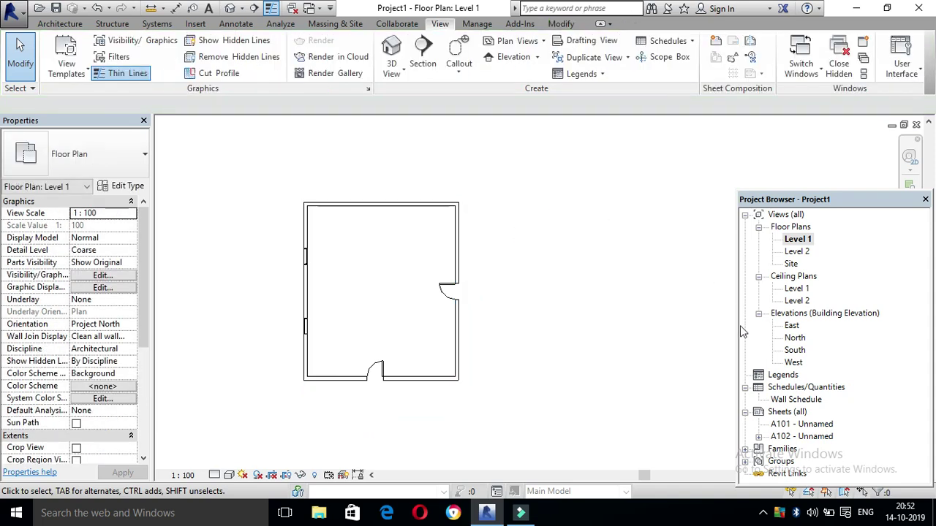
pyautogui.doubleClick(793, 401)
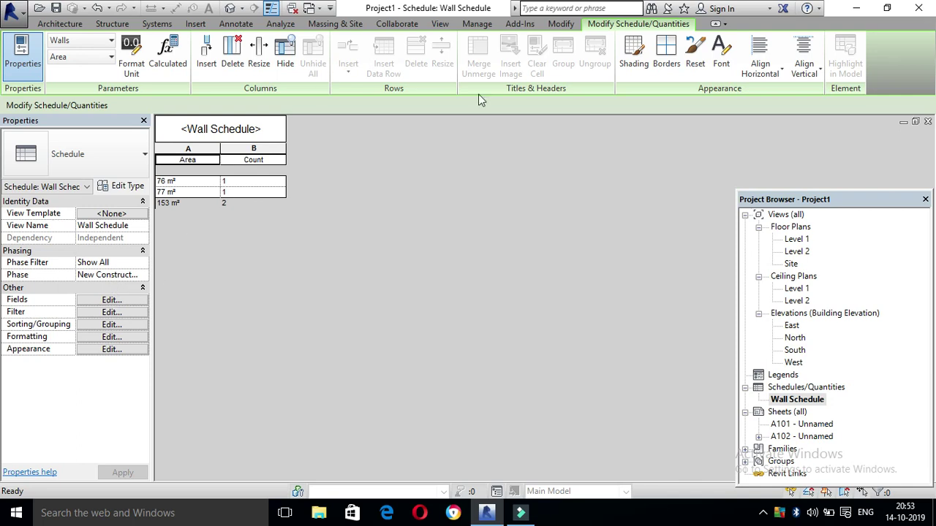
# Inspect each wall's area in the Level 1 plan, then reopen the Wall Schedule (76, 77 m²)
pyautogui.doubleClick(804, 239)
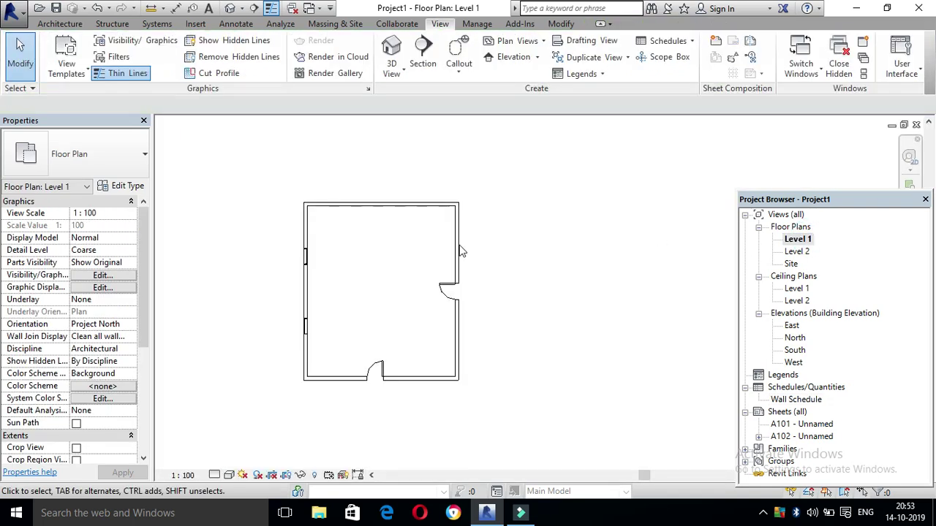
pyautogui.click(415, 209)
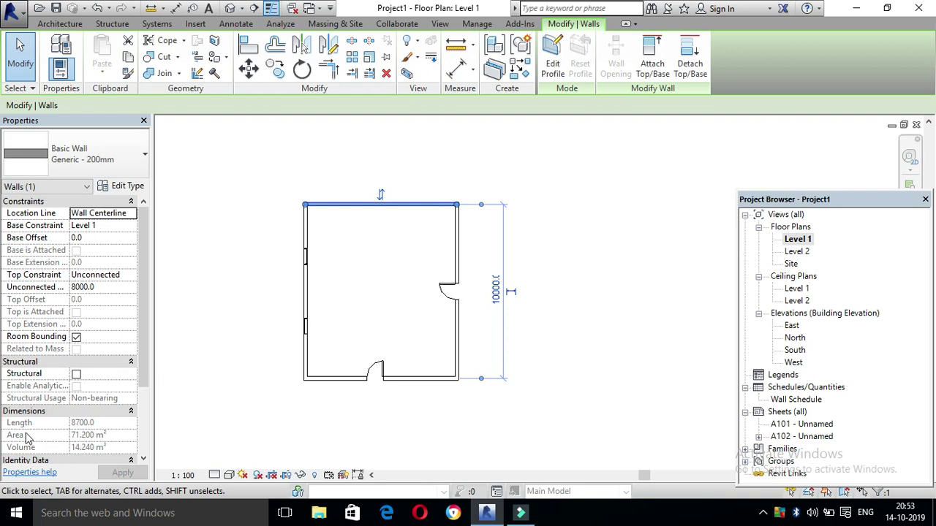
pyautogui.moveTo(144, 359); pyautogui.dragTo(156, 416)
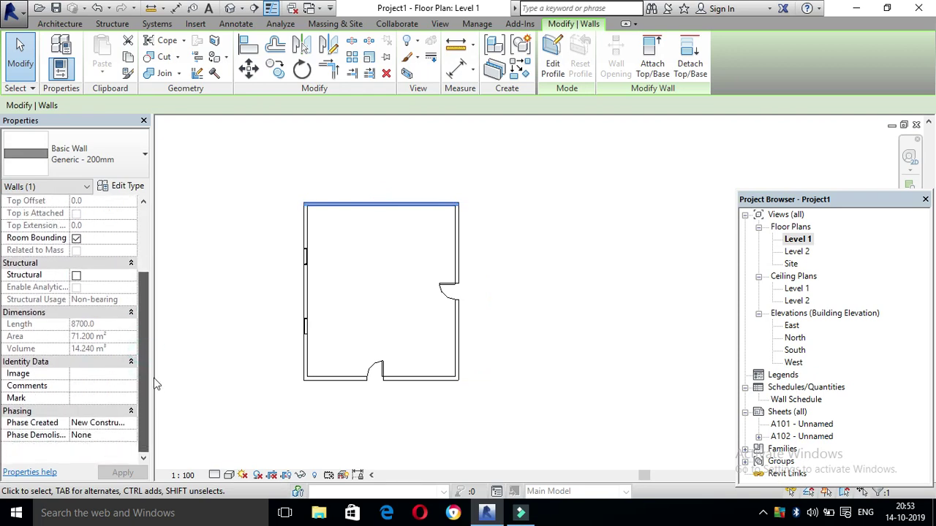
pyautogui.click(312, 224)
pyautogui.click(307, 220)
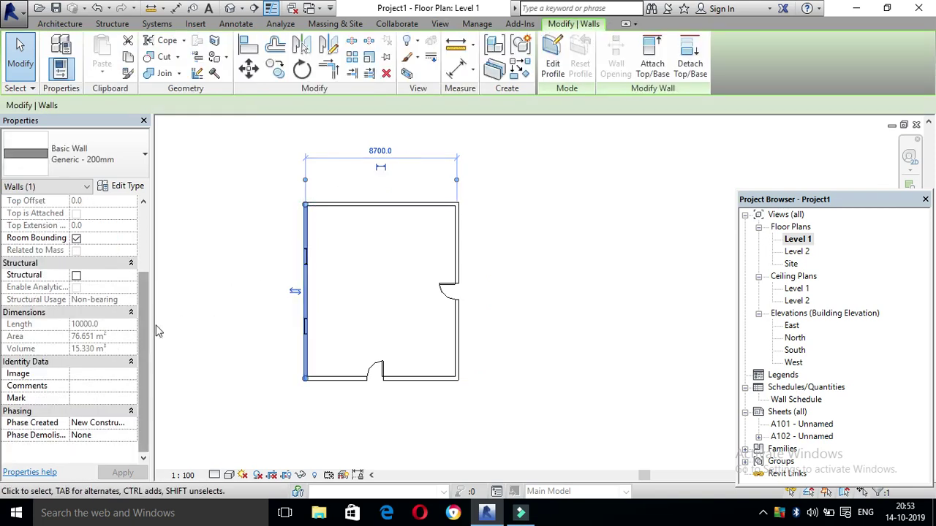
pyautogui.click(453, 232)
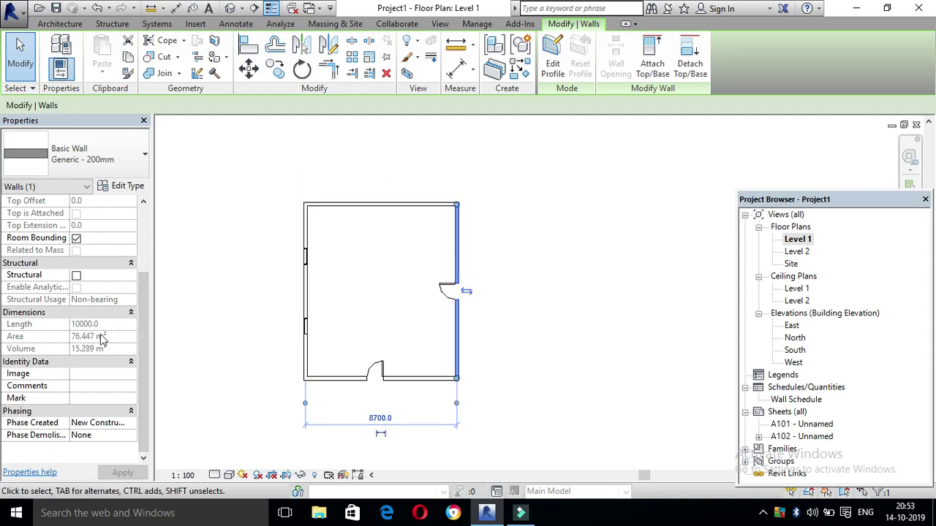
pyautogui.click(408, 378)
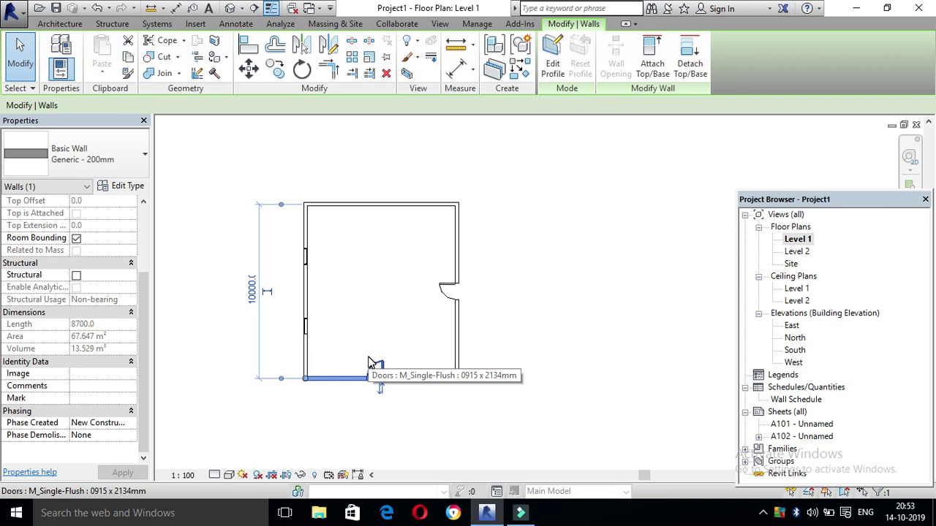
pyautogui.click(547, 277)
pyautogui.doubleClick(804, 400)
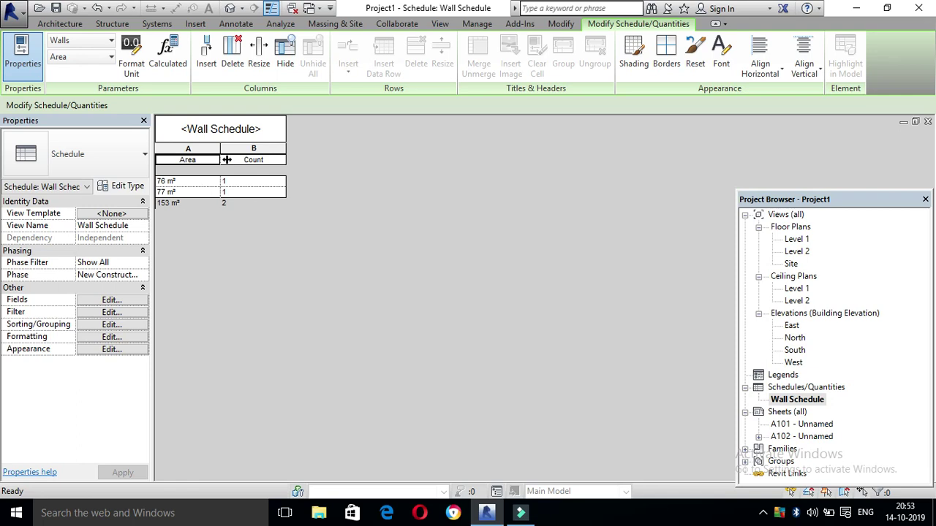
# Check sheet A102's schedule shows the updated 153 m² total, then return to Level 1
pyautogui.doubleClick(784, 426)
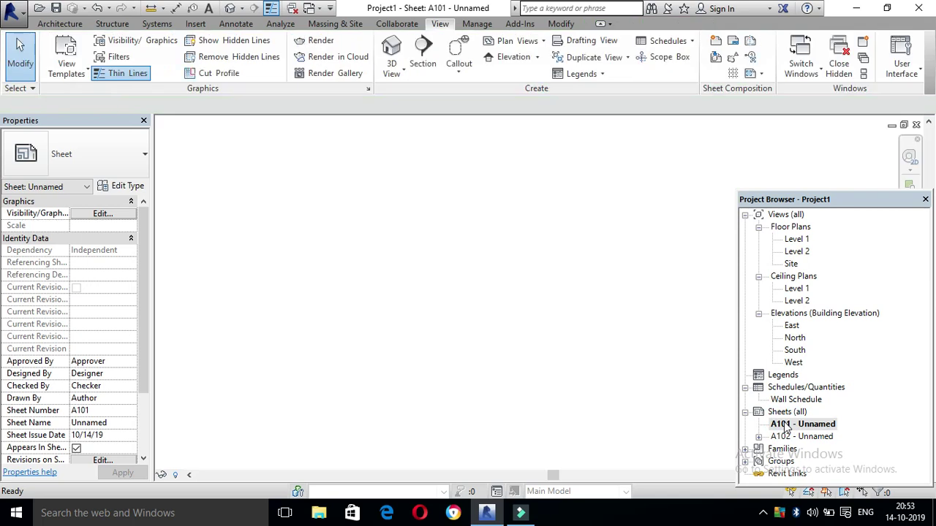
pyautogui.doubleClick(802, 437)
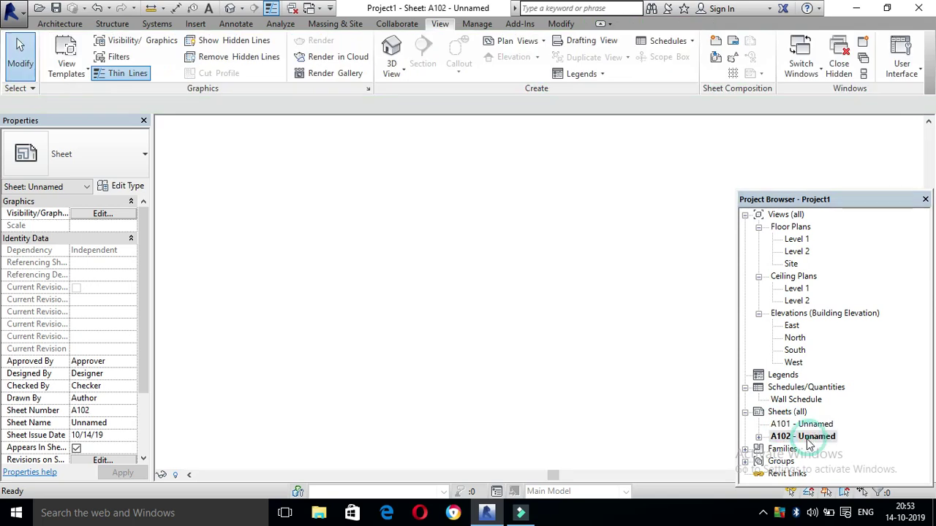
pyautogui.scroll(3, 343, 314)
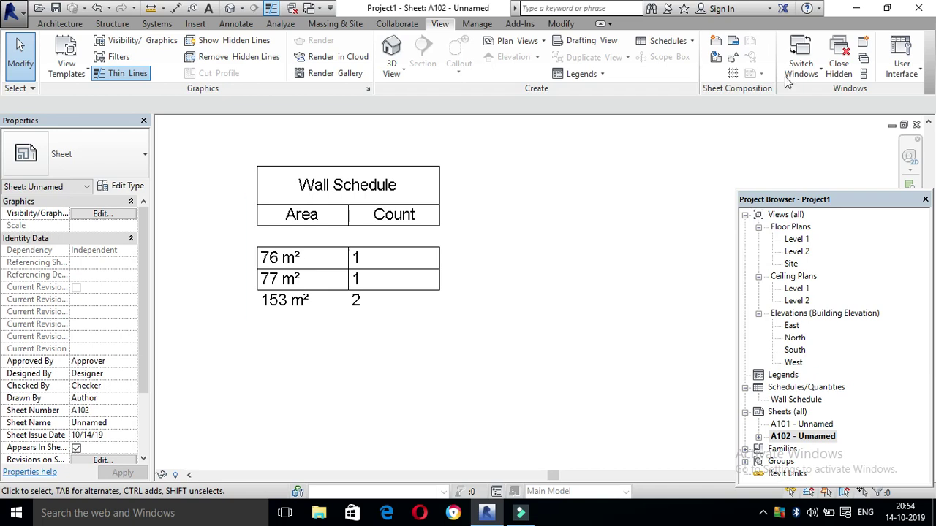
pyautogui.click(799, 242)
# From the Level 1 floor plan, start a new schedule for the Doors category
pyautogui.doubleClick(799, 247)
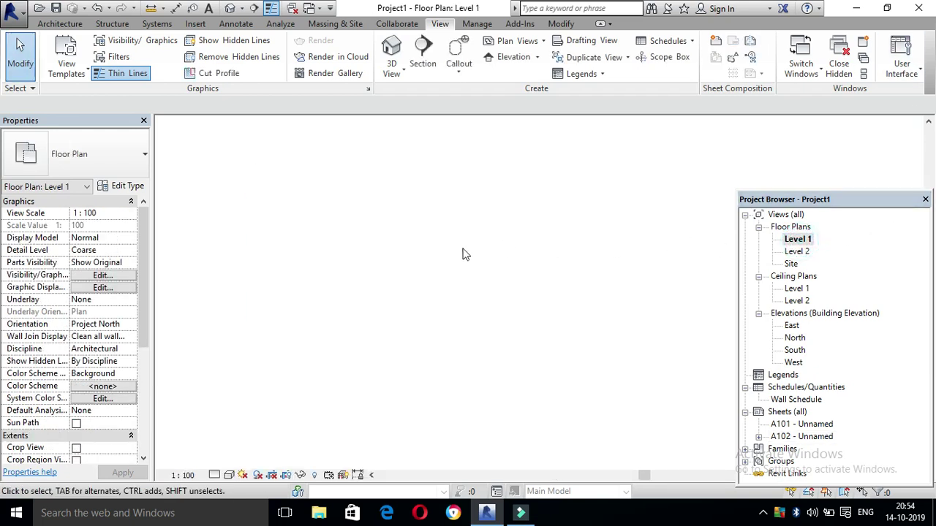
pyautogui.scroll(2, 327, 339)
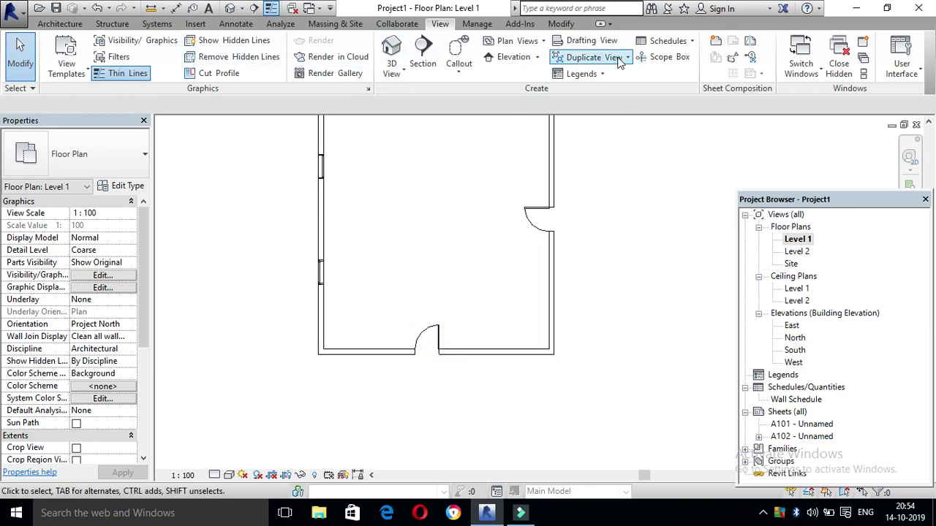
pyautogui.click(653, 45)
pyautogui.click(654, 64)
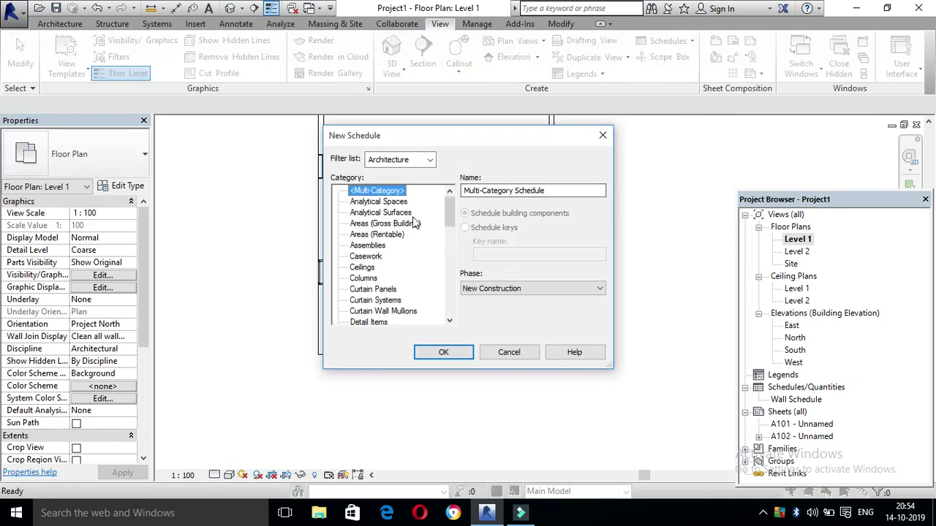
pyautogui.click(363, 278)
pyautogui.scroll(-1, 362, 289)
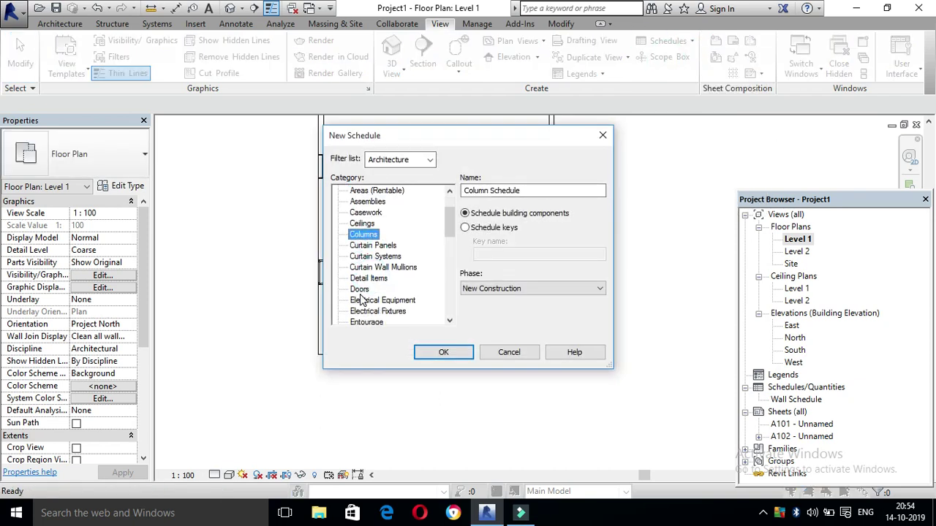
pyautogui.click(359, 290)
pyautogui.click(444, 352)
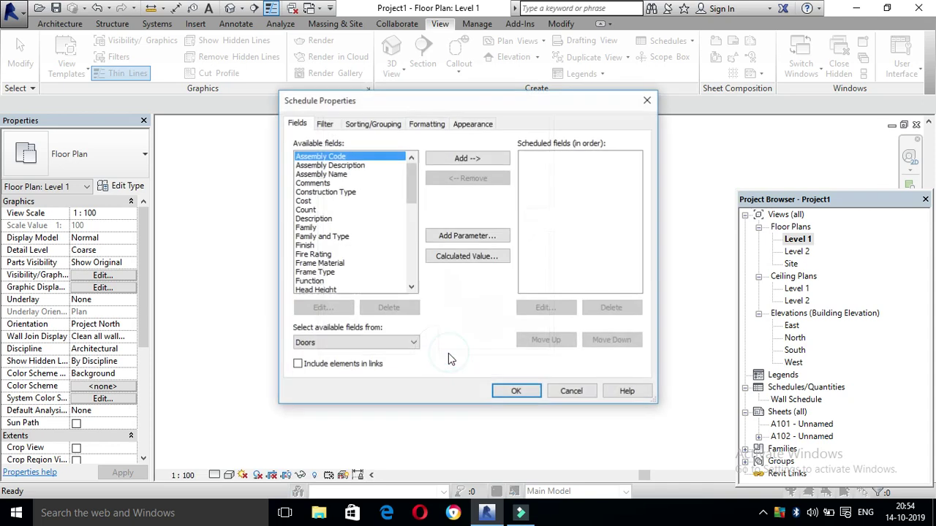
# Add the Count and Family and Type fields to the Door Schedule
pyautogui.click(307, 211)
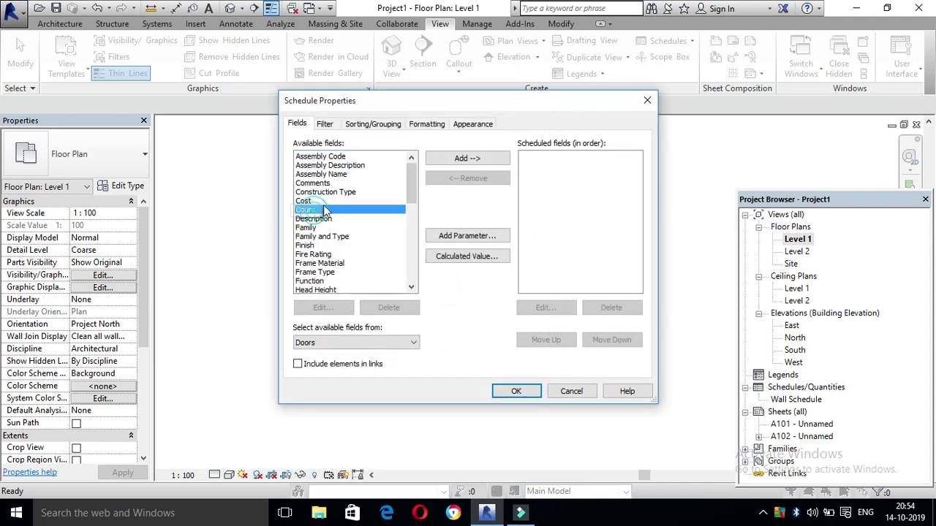
pyautogui.click(468, 159)
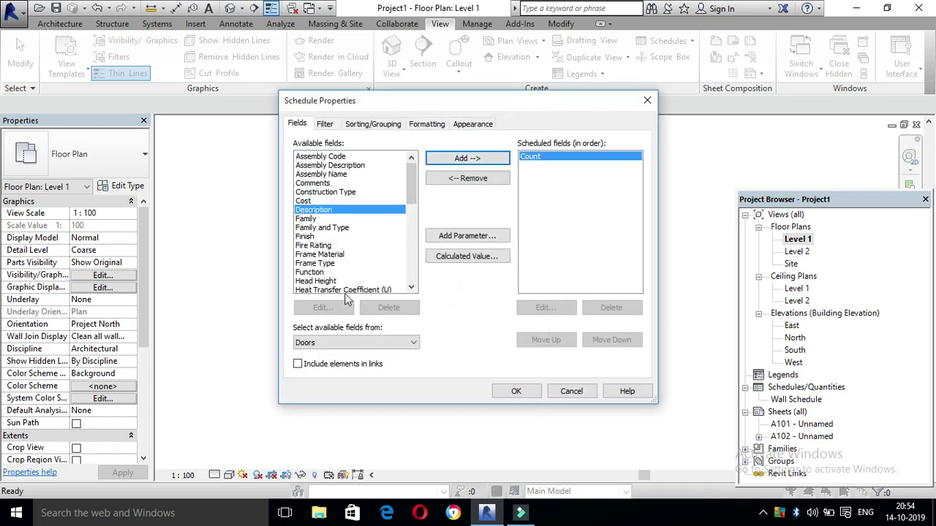
pyautogui.click(321, 263)
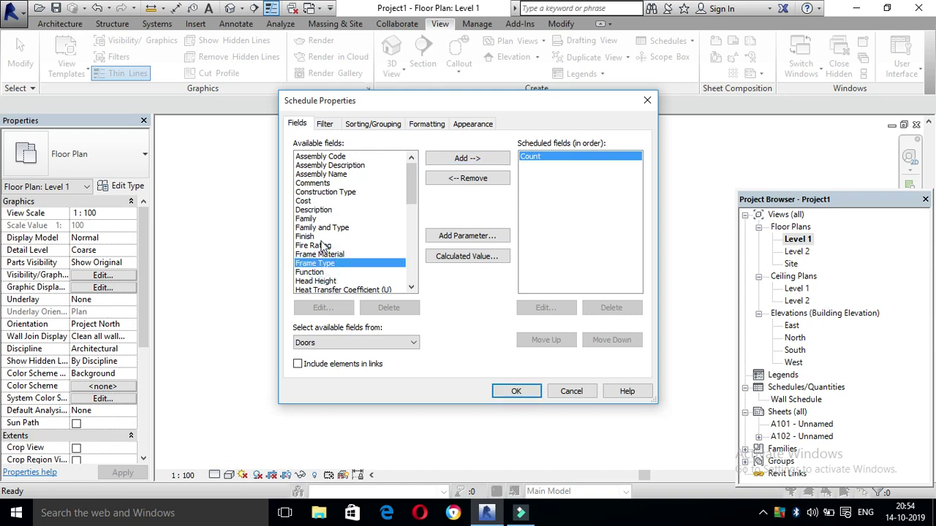
pyautogui.scroll(-1, 324, 247)
pyautogui.scroll(-2, 321, 245)
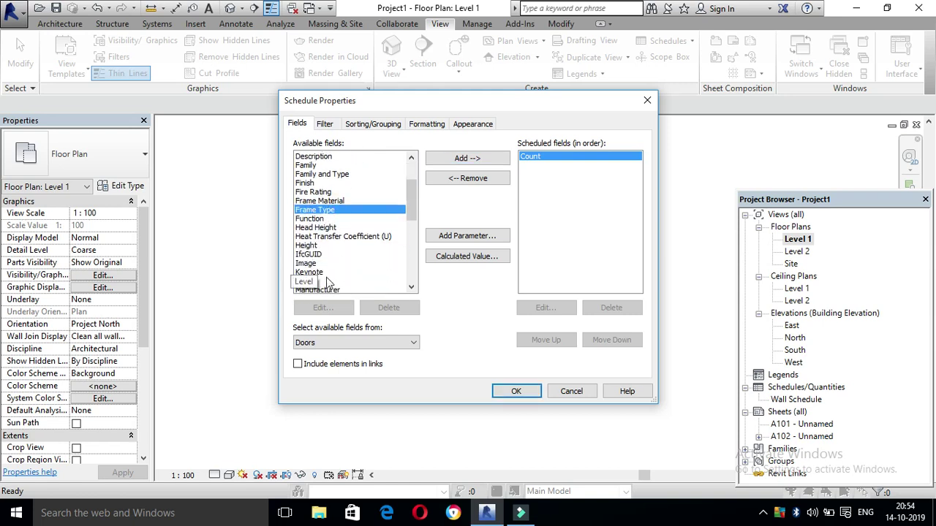
pyautogui.click(309, 263)
pyautogui.click(331, 183)
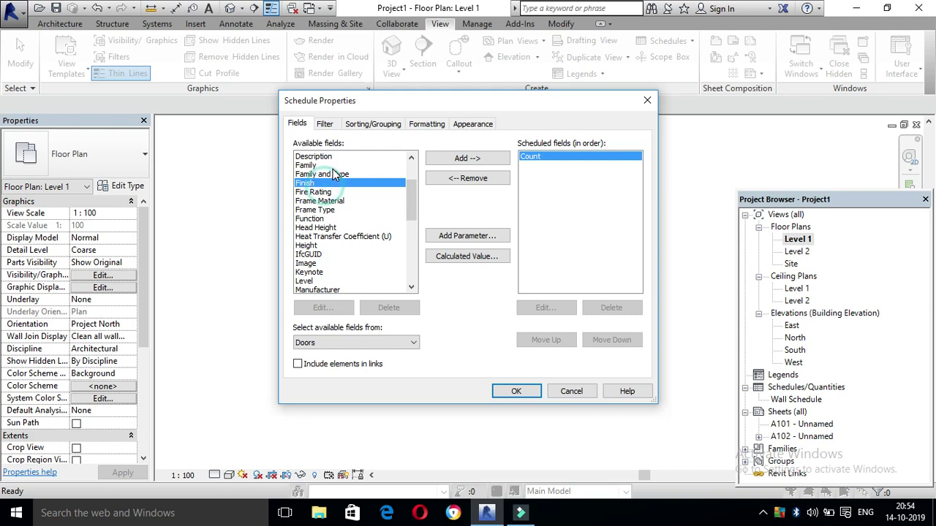
pyautogui.click(329, 174)
pyautogui.click(468, 158)
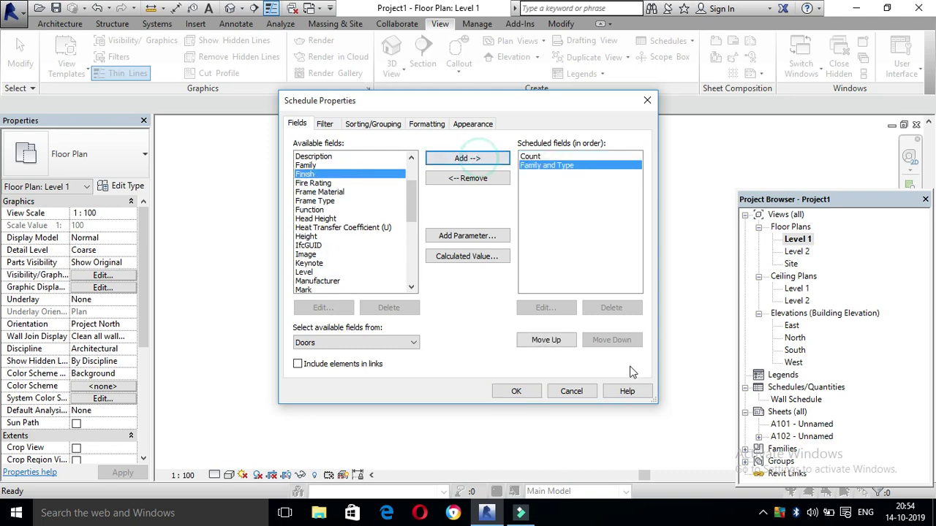
# Leave the filter unset, turn on Calculate totals for Count, and create the schedule
pyautogui.click(325, 124)
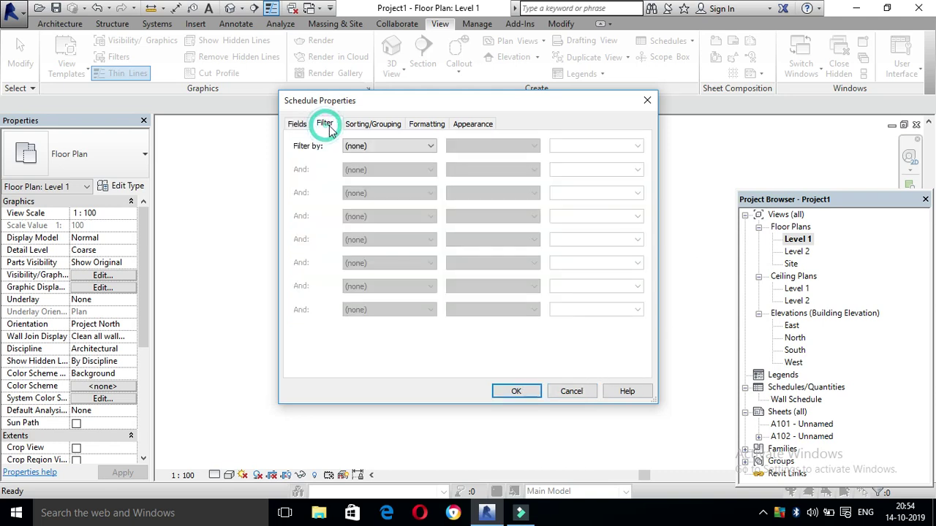
pyautogui.click(393, 146)
pyautogui.click(385, 145)
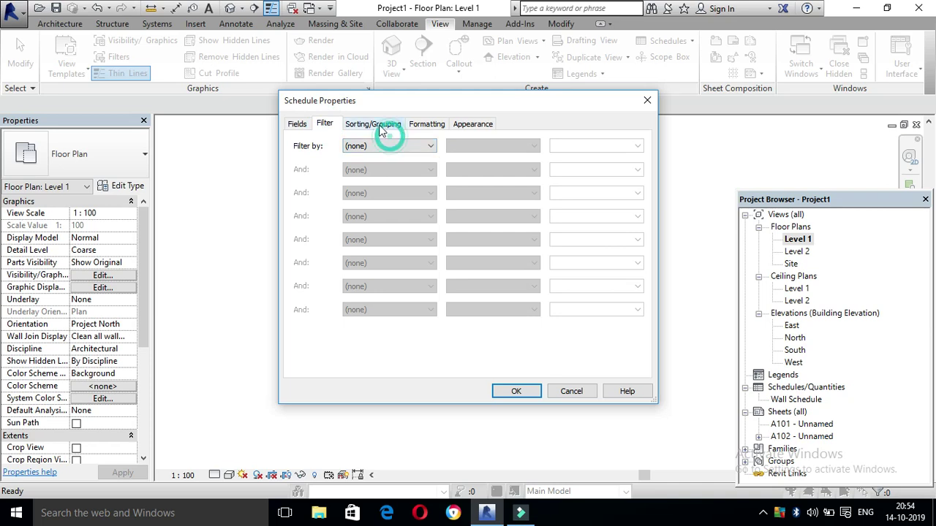
pyautogui.click(378, 122)
pyautogui.click(408, 124)
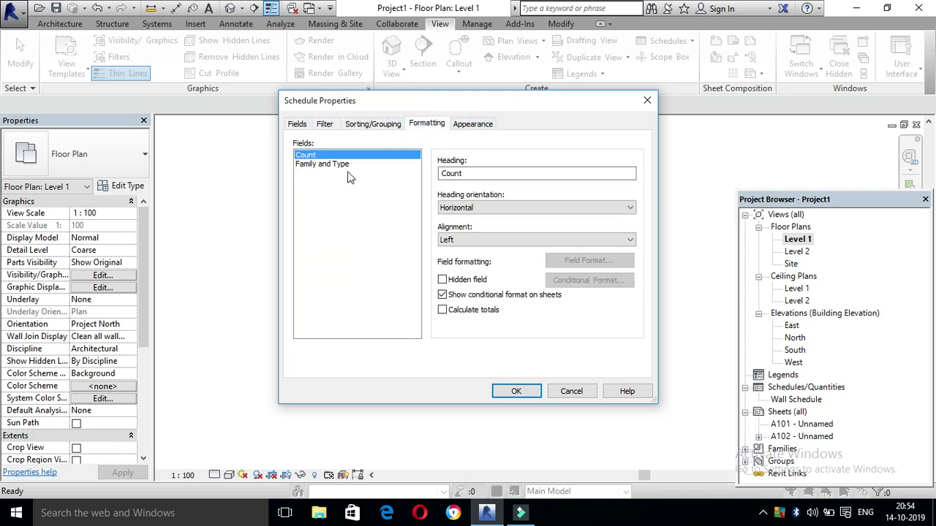
pyautogui.click(487, 309)
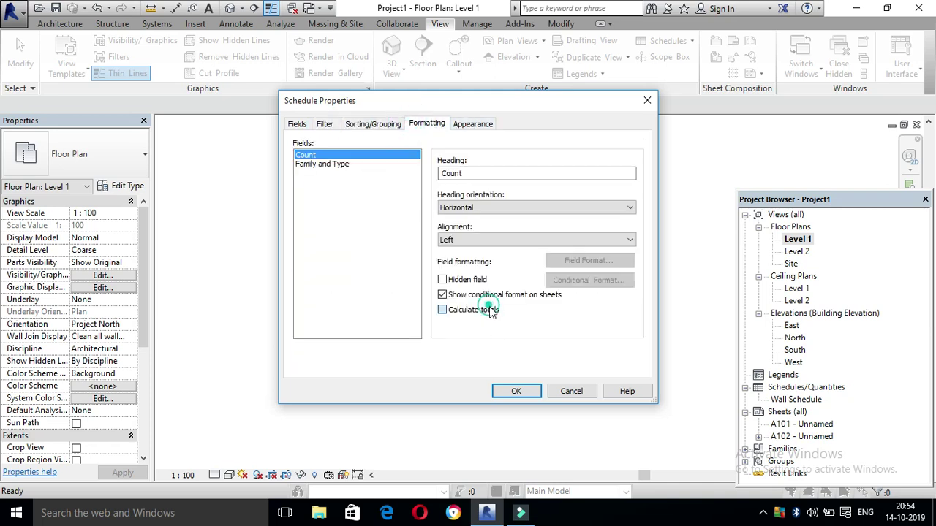
pyautogui.click(351, 169)
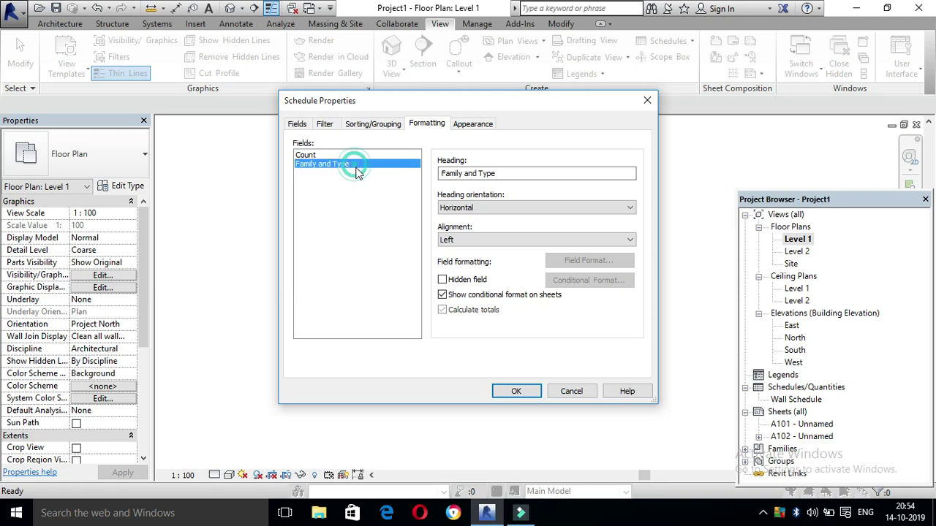
pyautogui.click(473, 125)
pyautogui.click(518, 392)
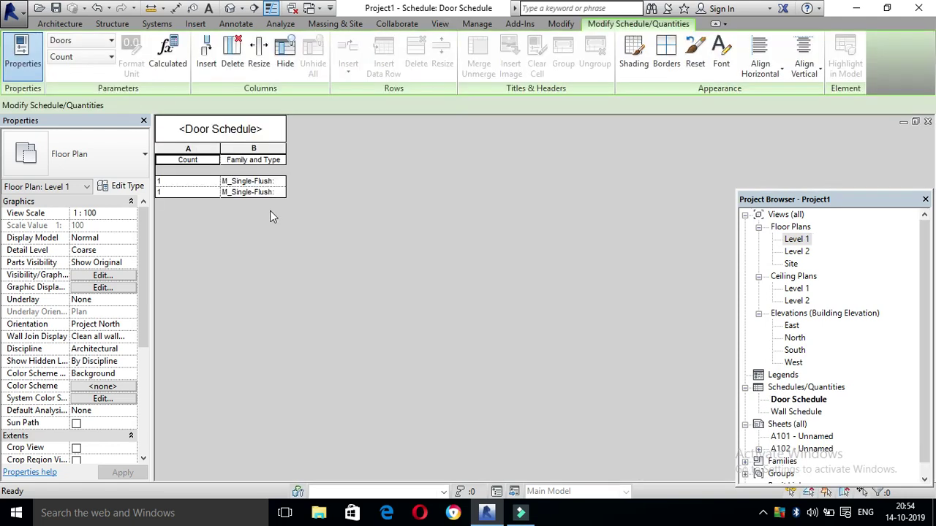